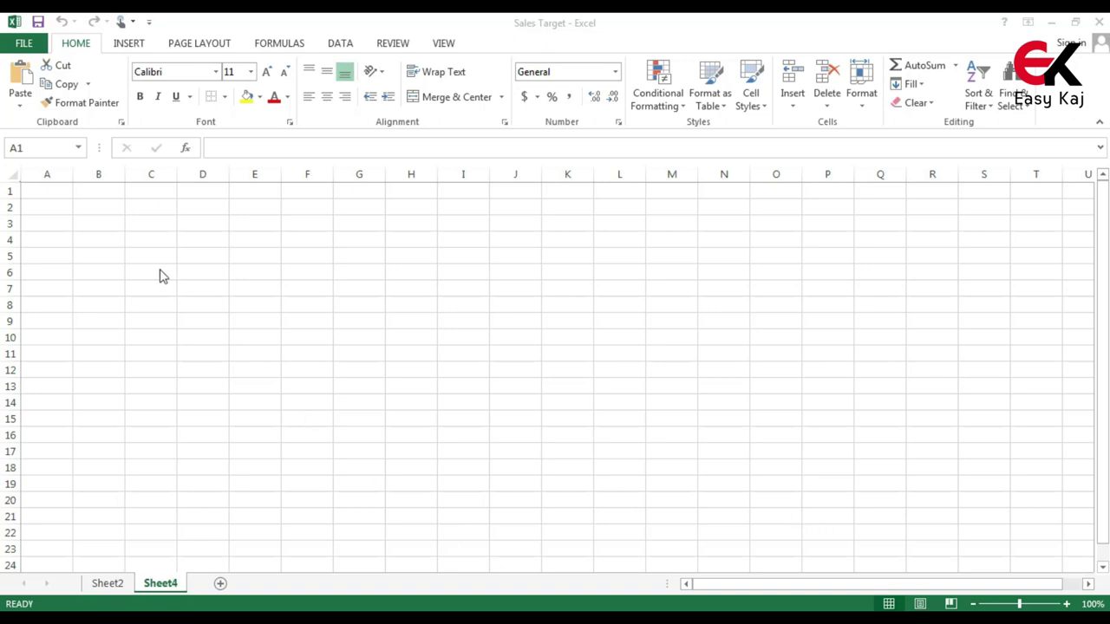
# Enter the headings Name in A1 and Remarks in B1
pyautogui.click(46, 188)
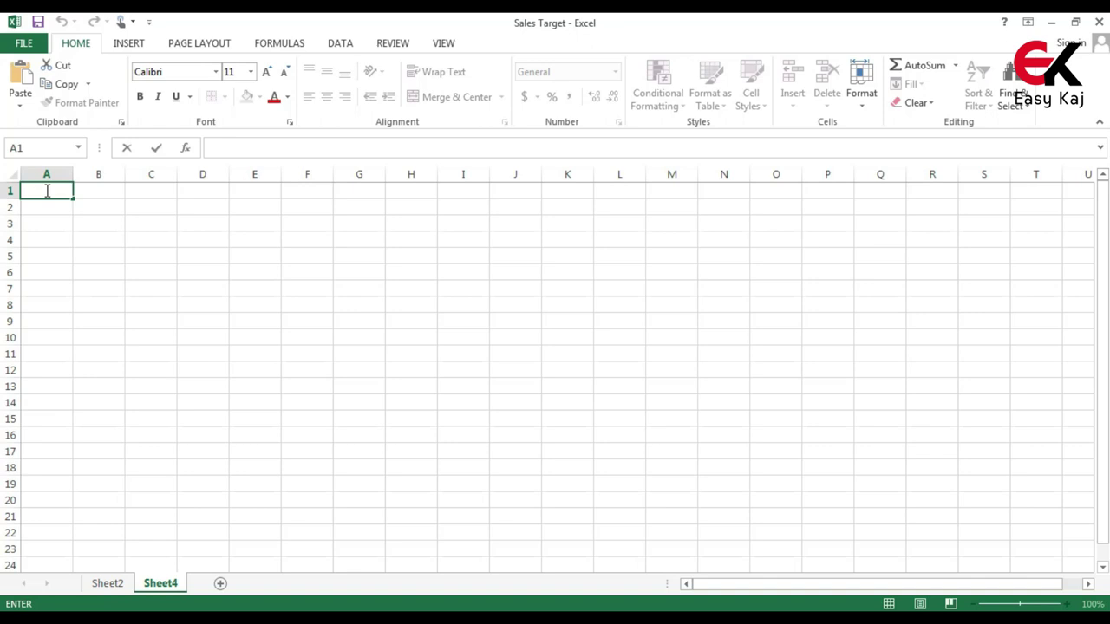
pyautogui.write('Name')
pyautogui.press('Tab')
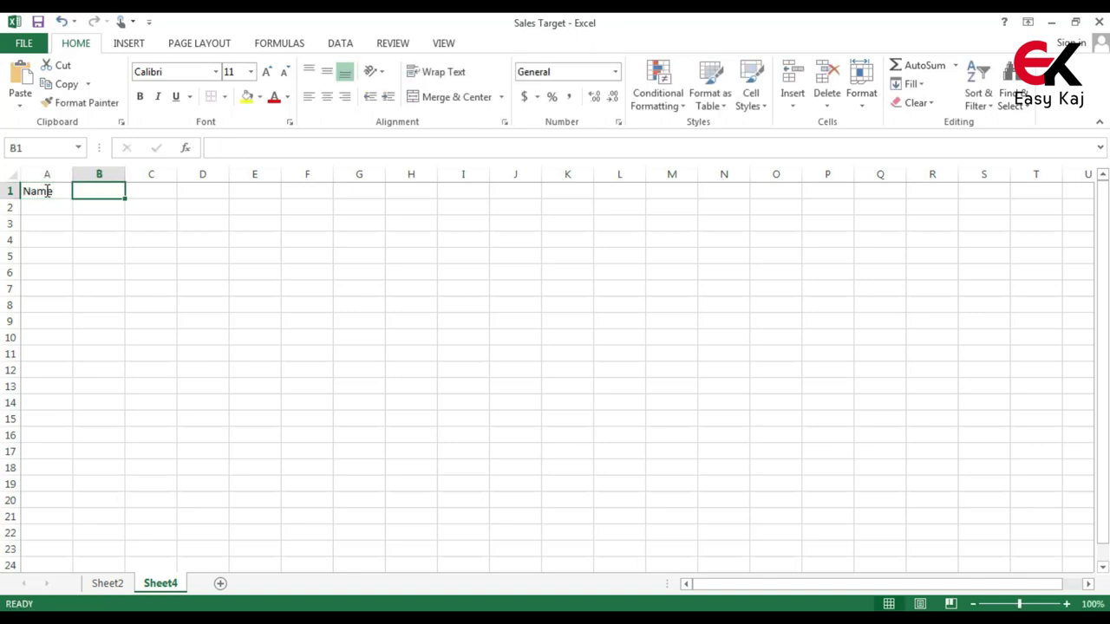
pyautogui.write('Remarks')
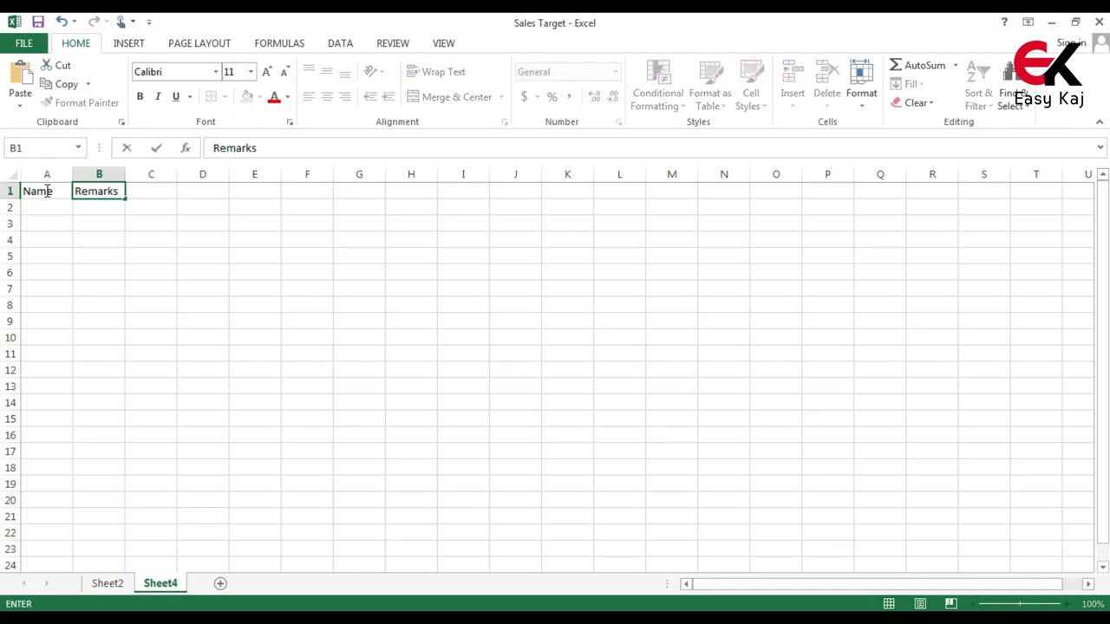
pyautogui.click(103, 225)
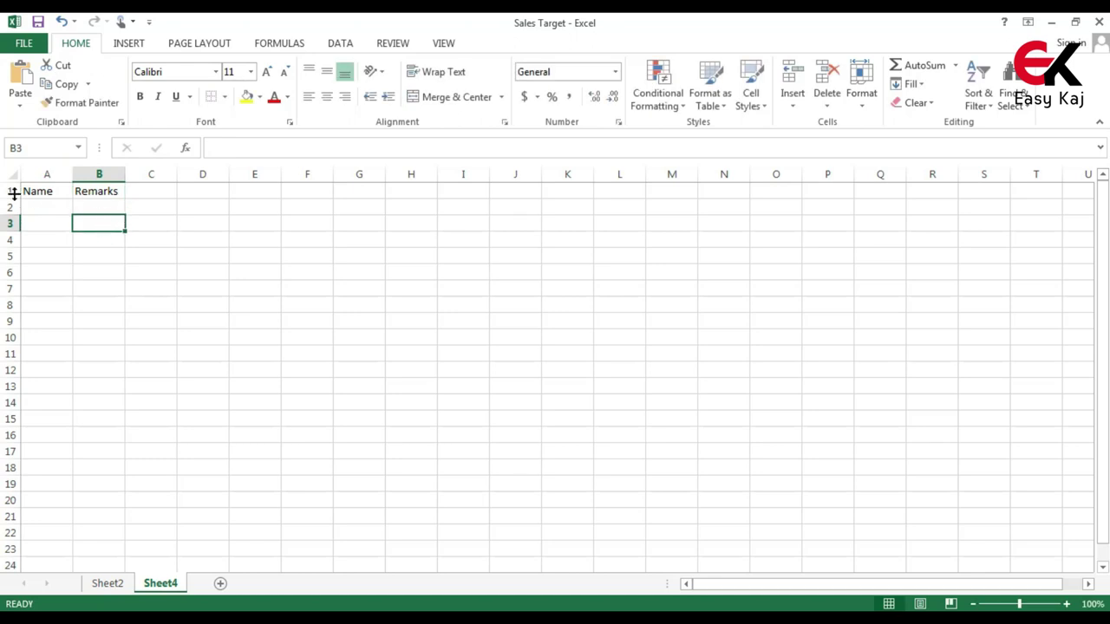
# Enter the salesperson's full name in A2, correcting the typos along the way
pyautogui.click(44, 215)
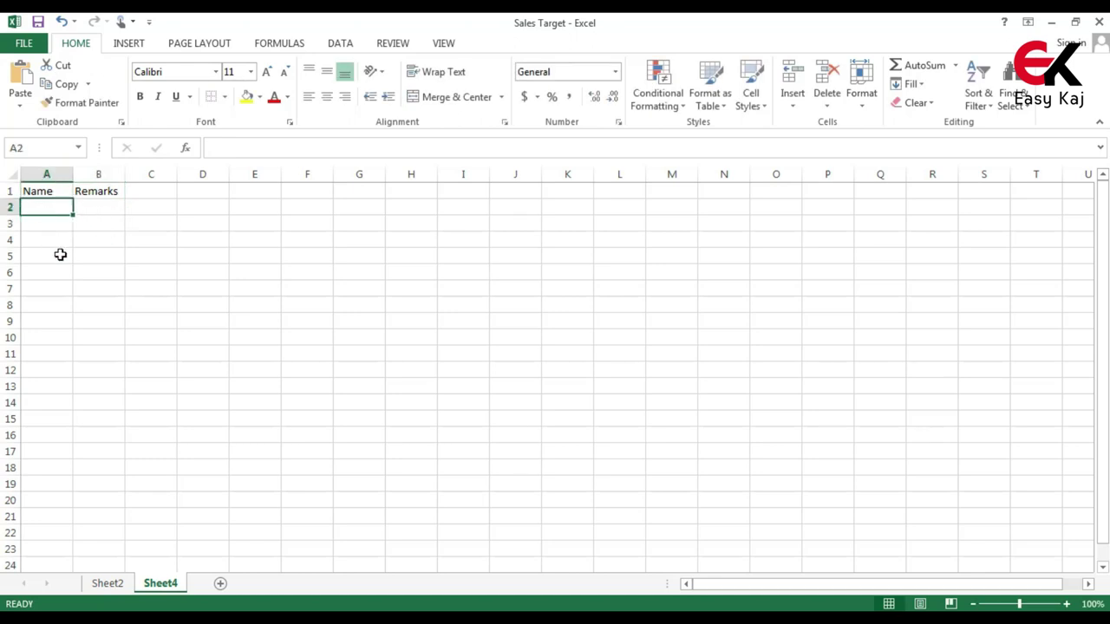
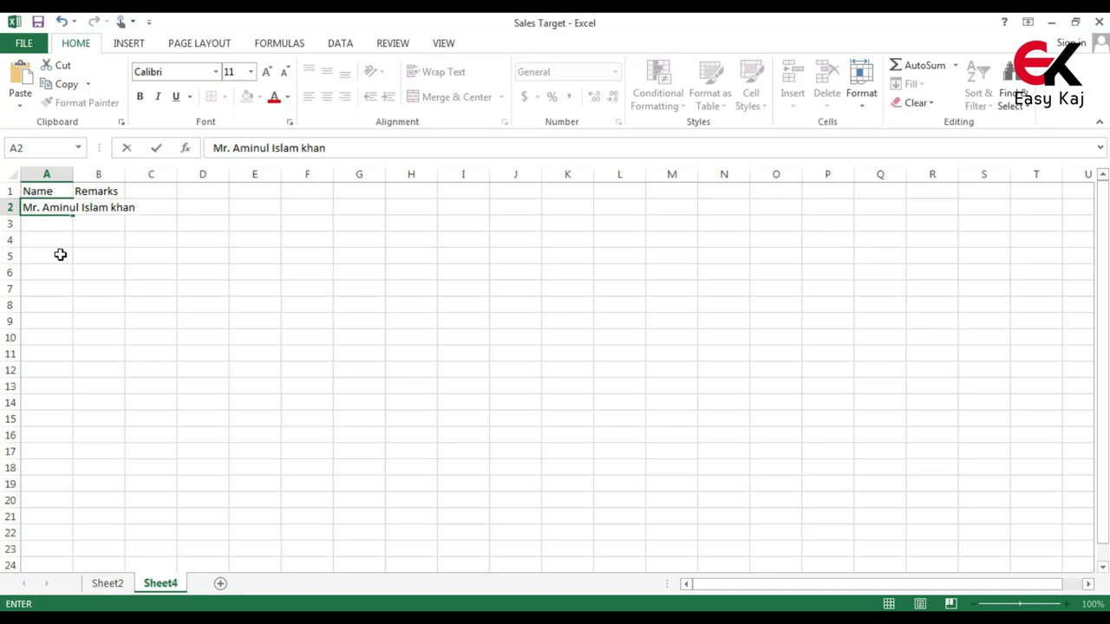
pyautogui.click(161, 229)
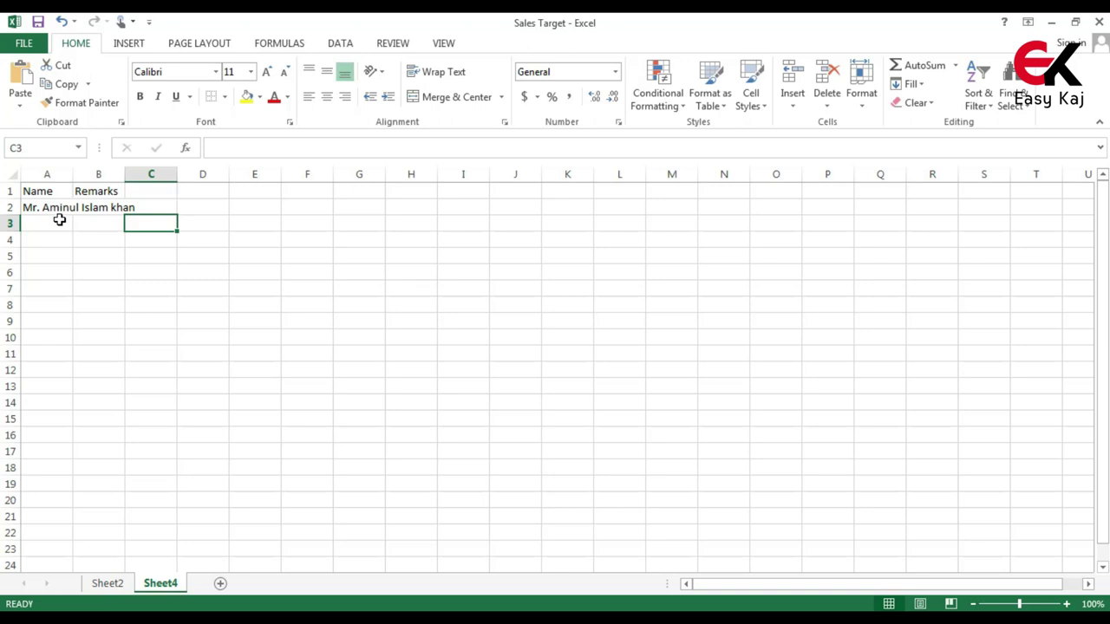
# AutoFit column A so the full name in A2 shows completely
pyautogui.click(59, 220)
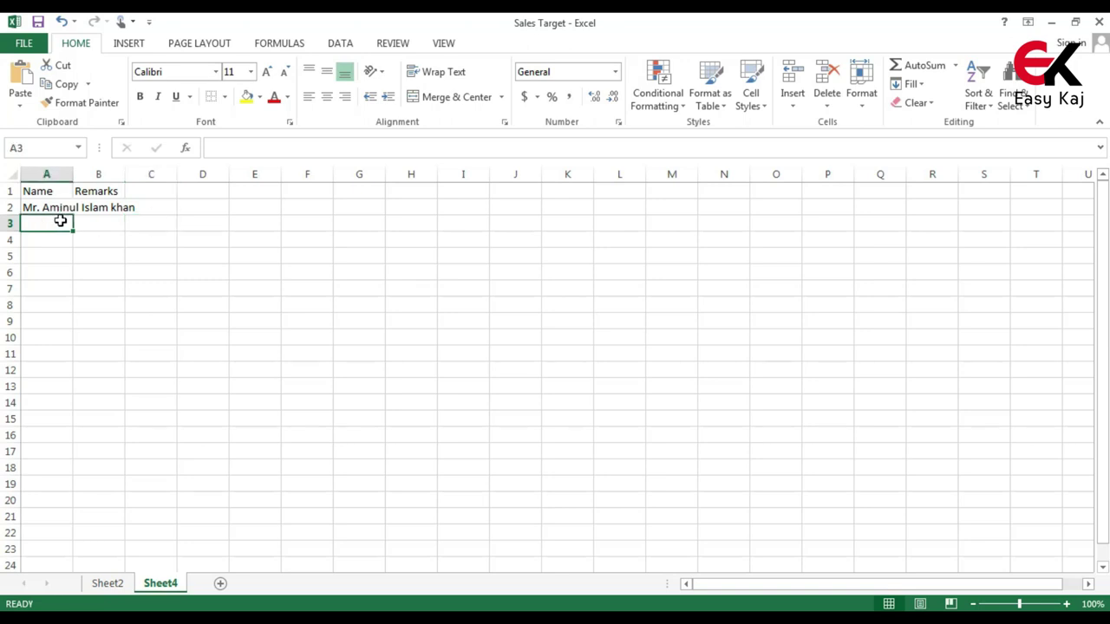
pyautogui.click(64, 209)
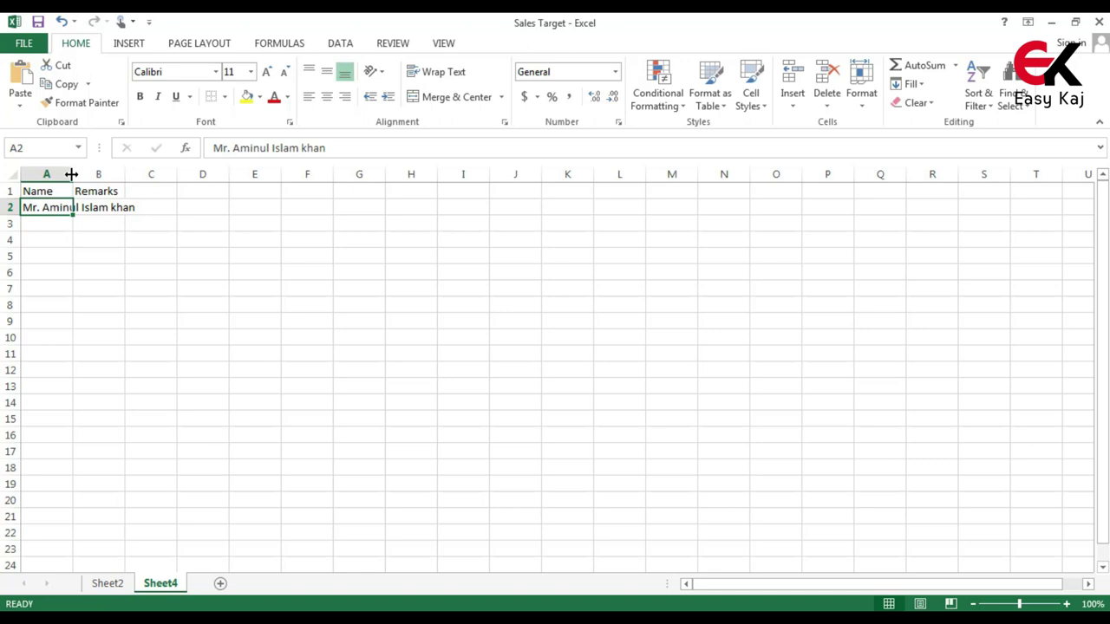
pyautogui.doubleClick(72, 174)
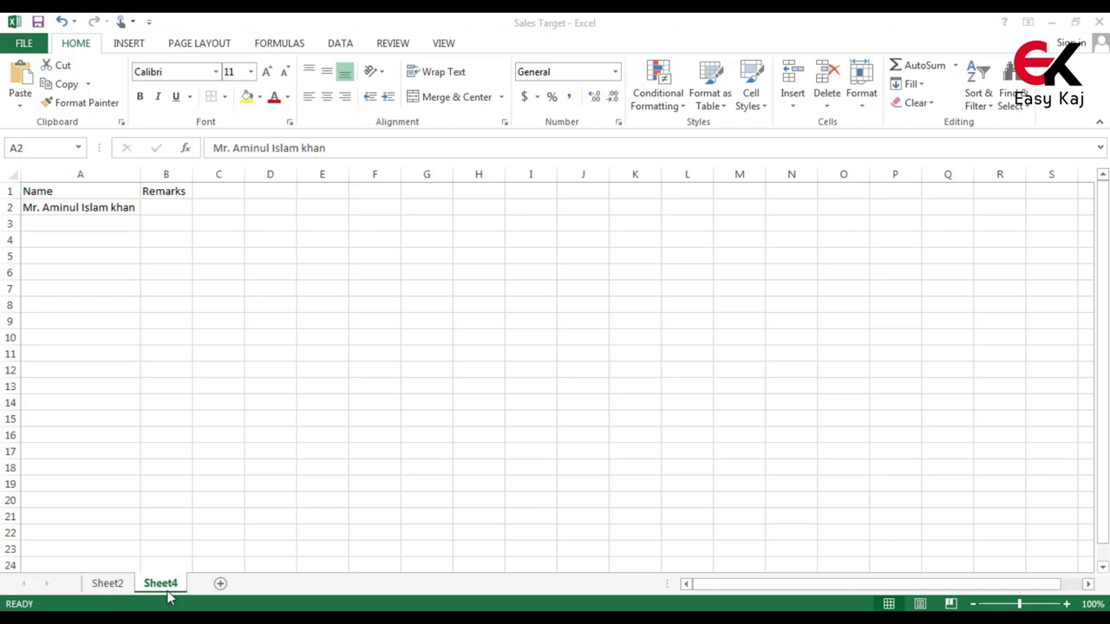
# Switch to the Sheet2 worksheet holding the Sales Team Target data
pyautogui.click(107, 583)
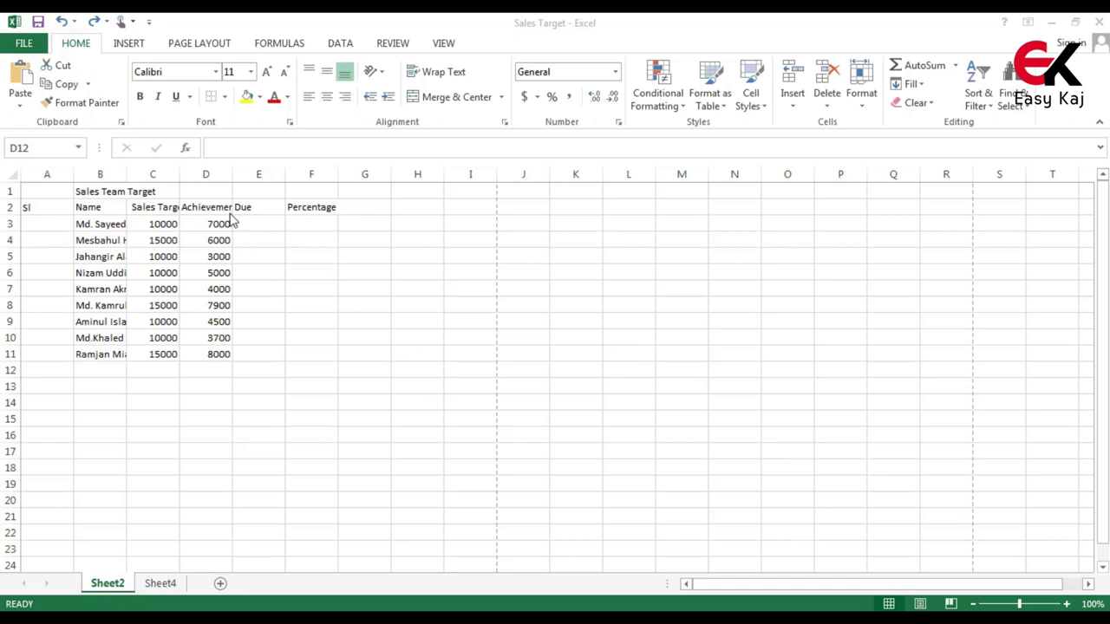
# AutoFit column C, then AutoFit every column of the worksheet to its contents
pyautogui.click(178, 176)
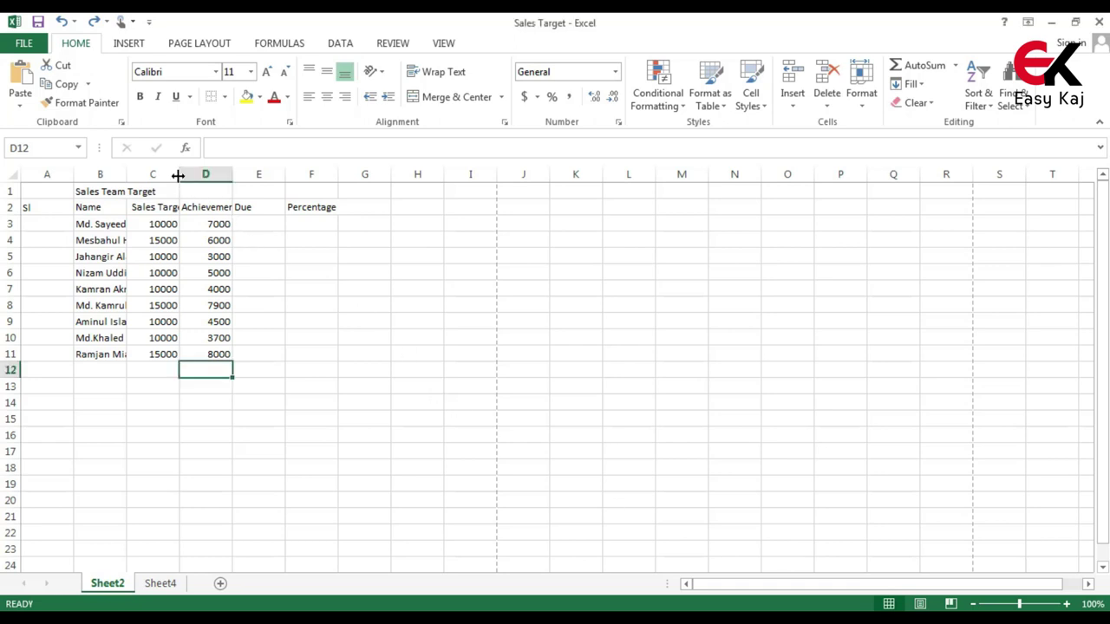
pyautogui.doubleClick(178, 176)
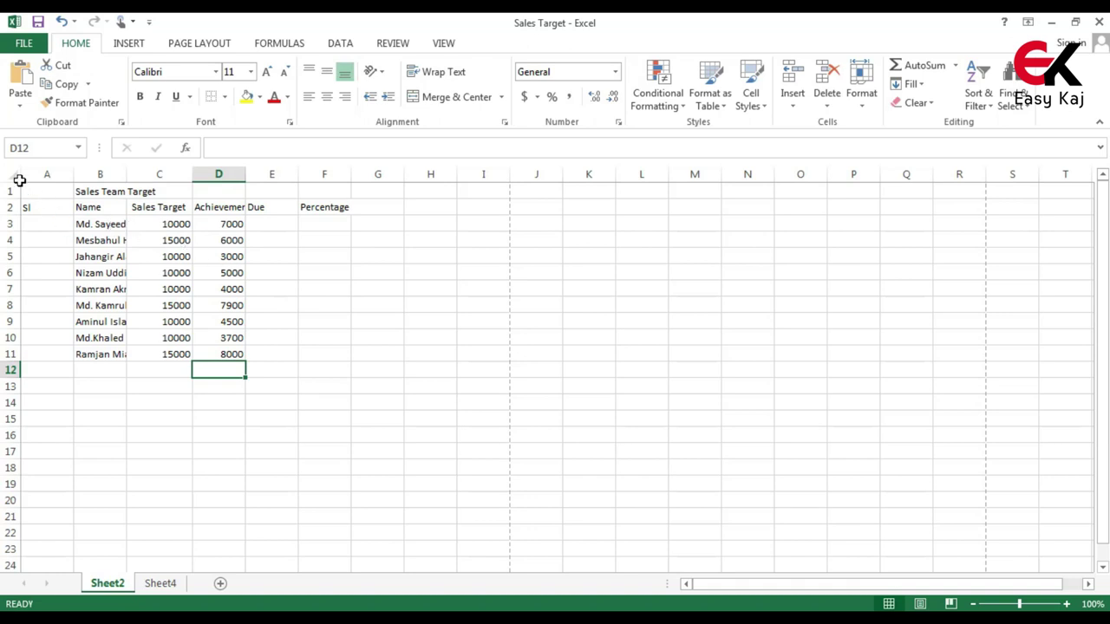
pyautogui.click(10, 175)
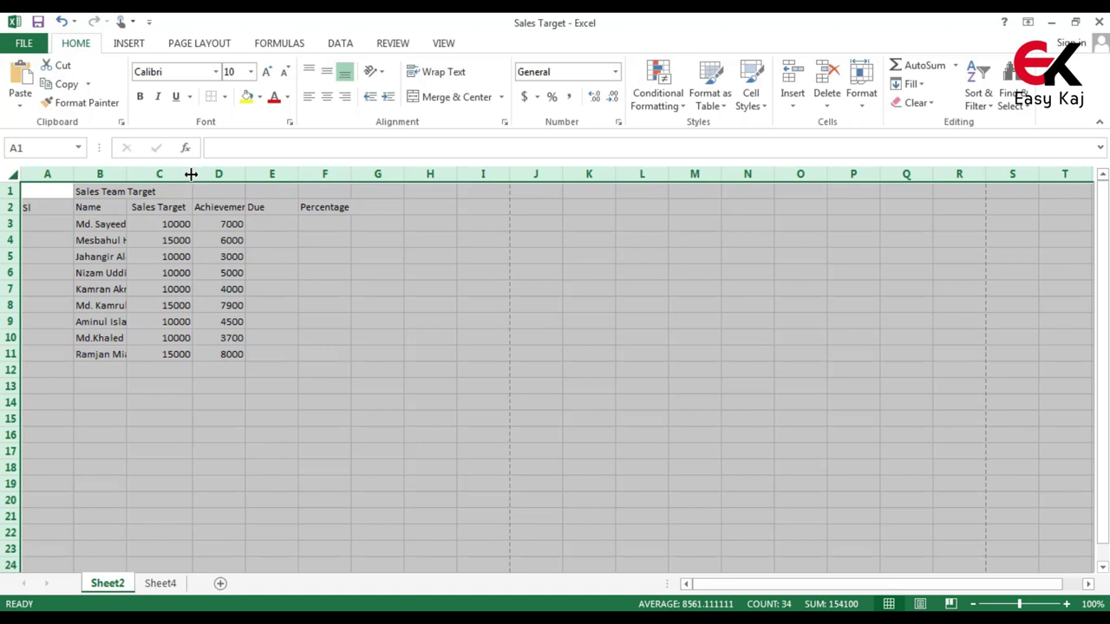
pyautogui.doubleClick(190, 174)
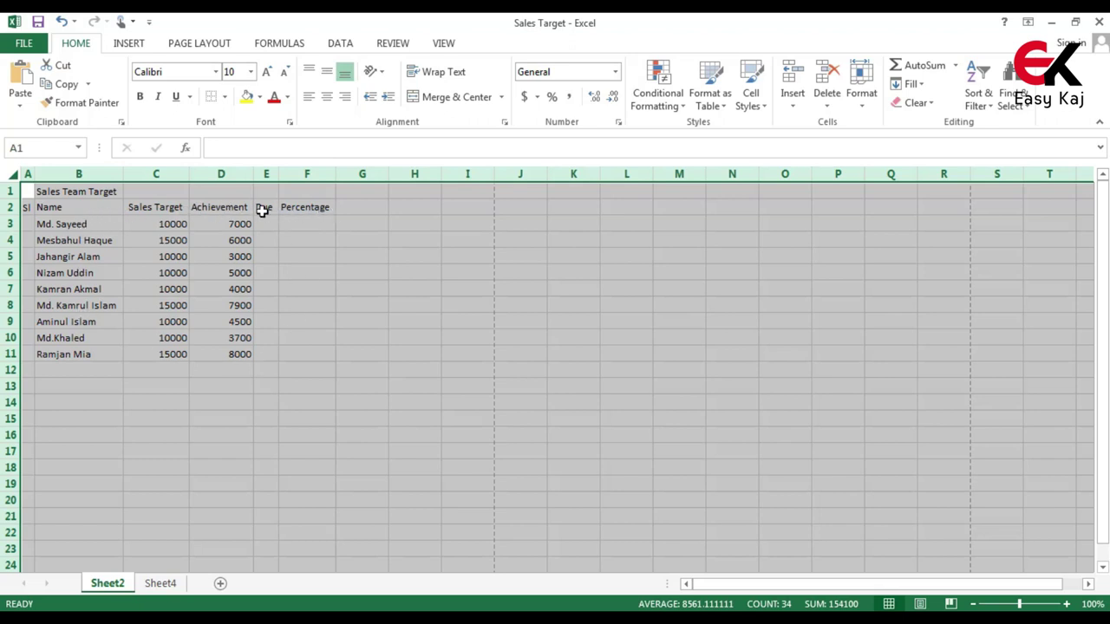
pyautogui.click(216, 370)
pyautogui.moveTo(306, 191); pyautogui.dragTo(12, 208)
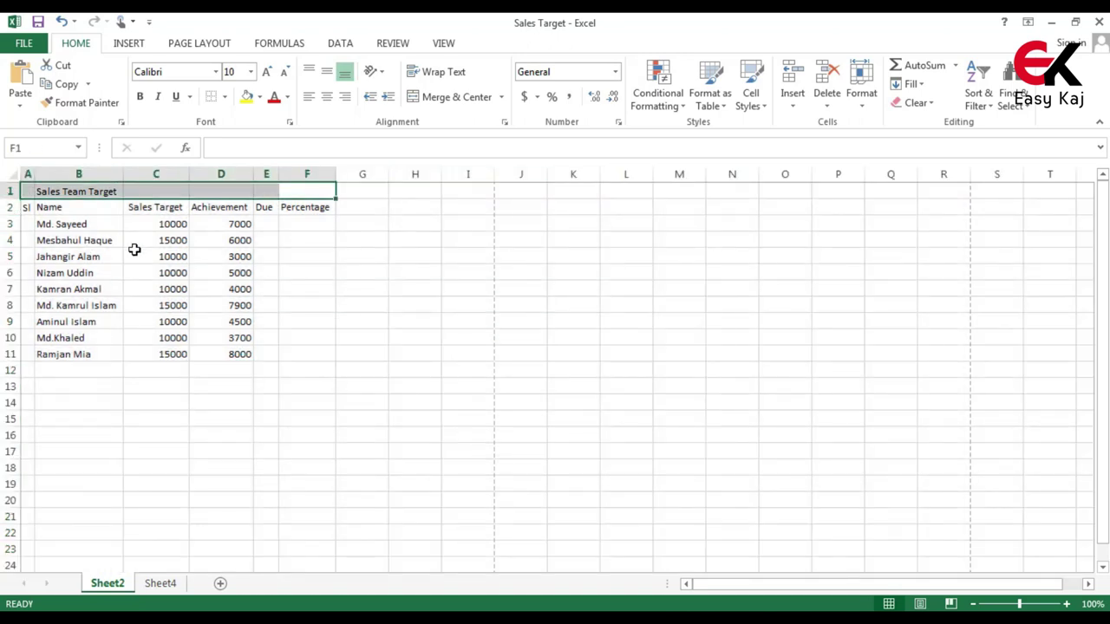
# Merge and centre Sales Team Target across A1:F1, bolded at 14-point size
pyautogui.click(462, 99)
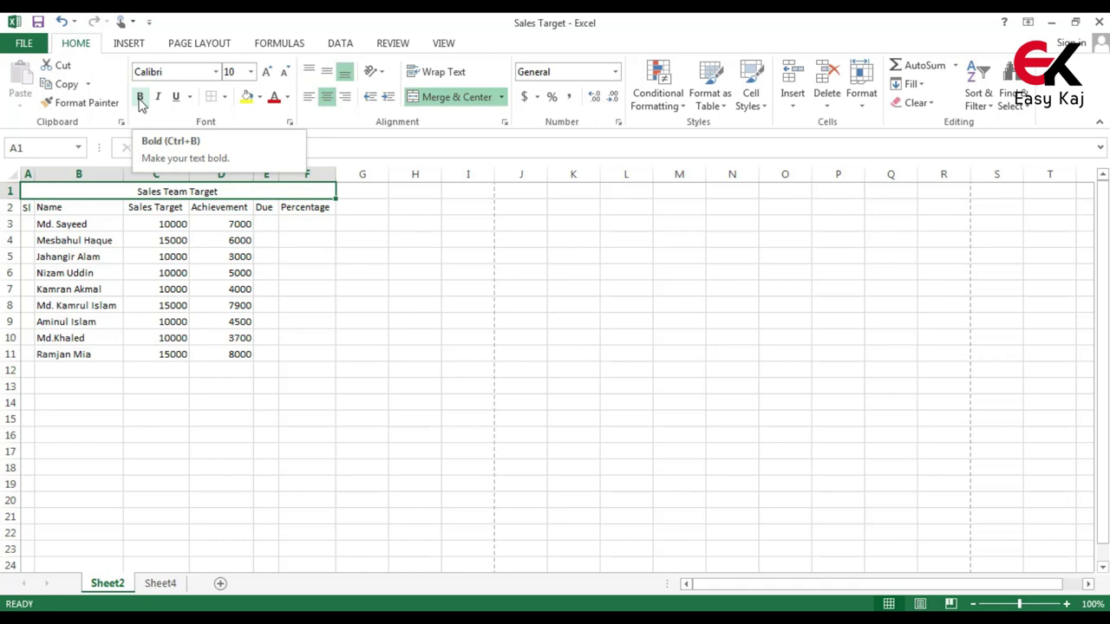
pyautogui.click(140, 97)
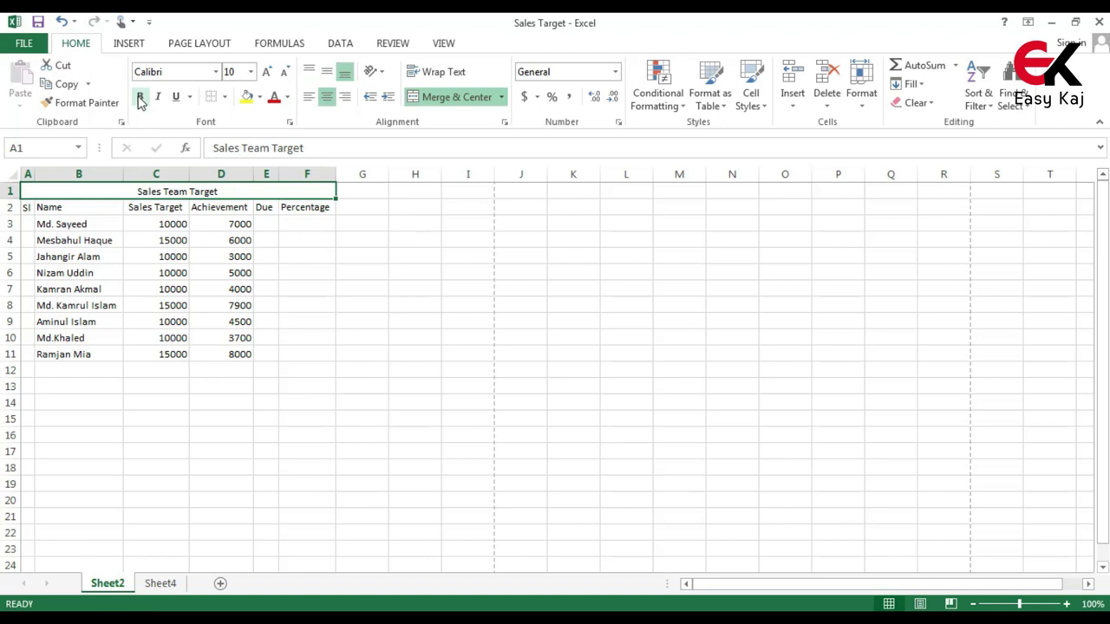
pyautogui.click(139, 97)
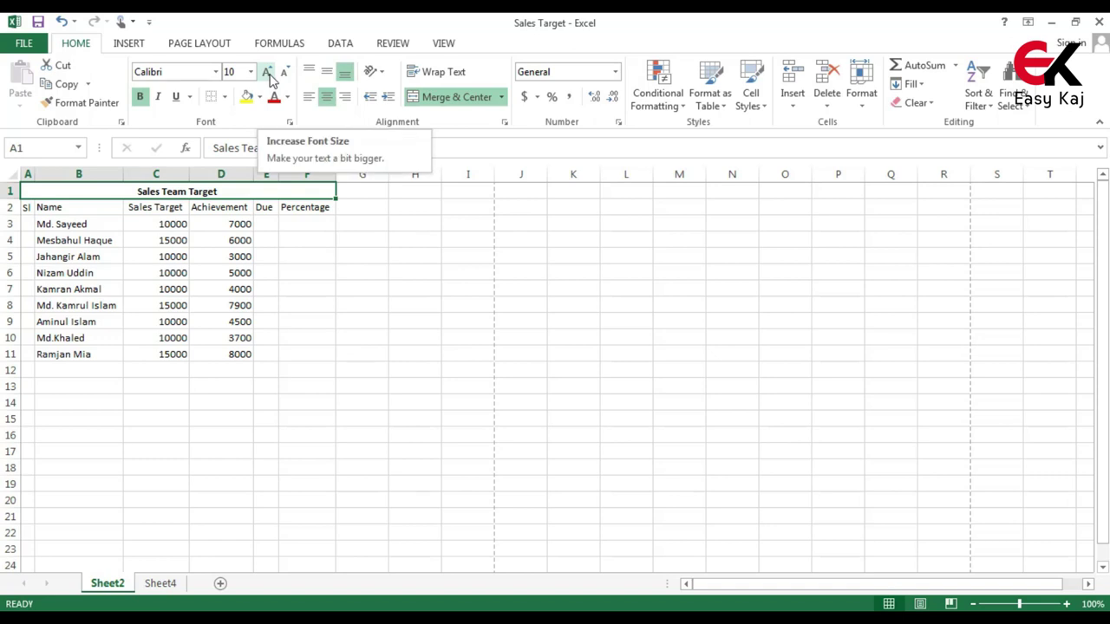
pyautogui.click(271, 79)
pyautogui.click(271, 79)
pyautogui.click(272, 79)
pyautogui.click(271, 78)
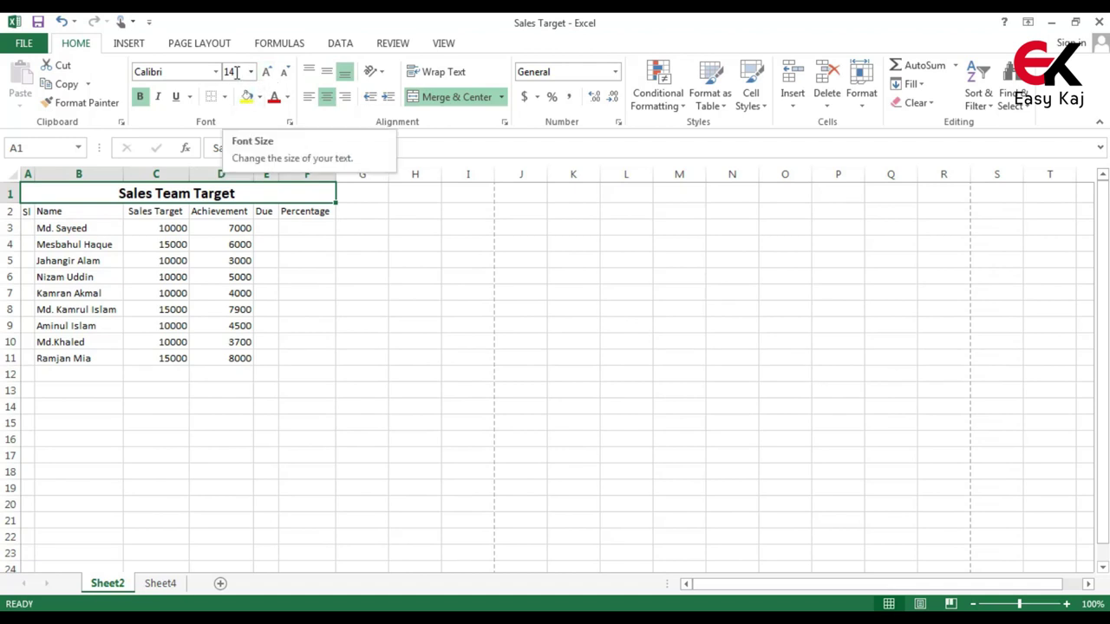
pyautogui.click(212, 344)
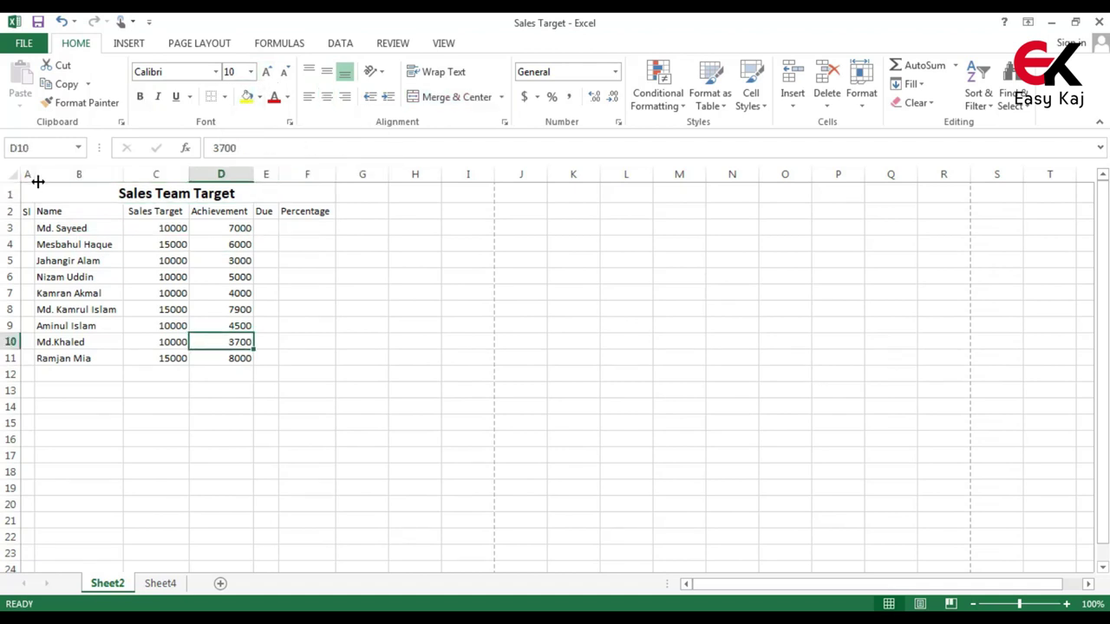
# Apply the Arial font to the range A1:F11
pyautogui.moveTo(39, 194); pyautogui.dragTo(153, 358)
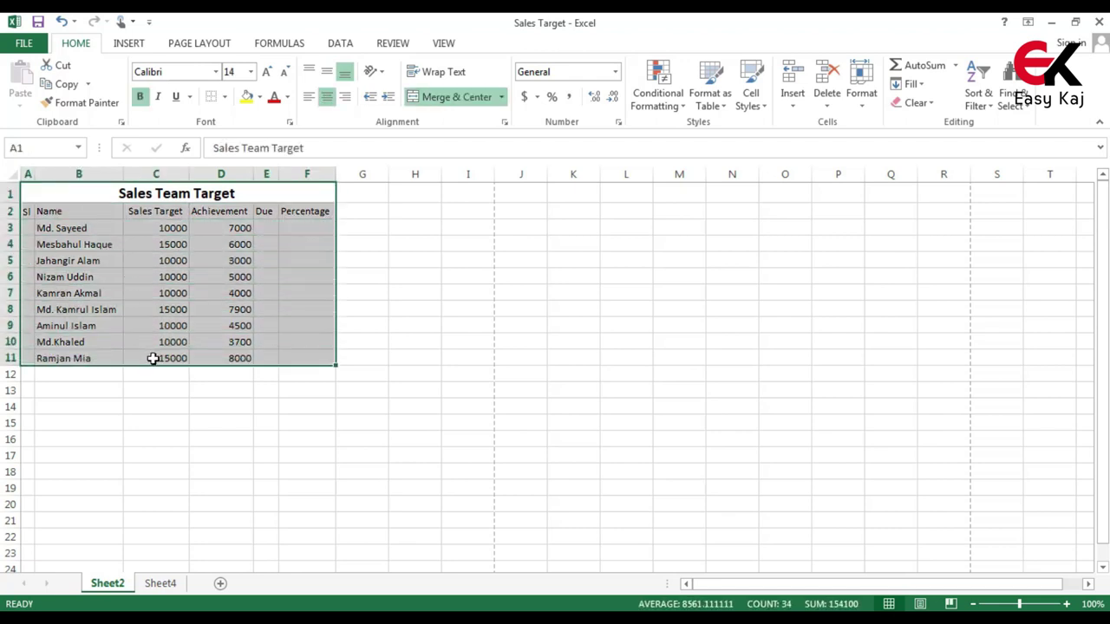
pyautogui.click(216, 74)
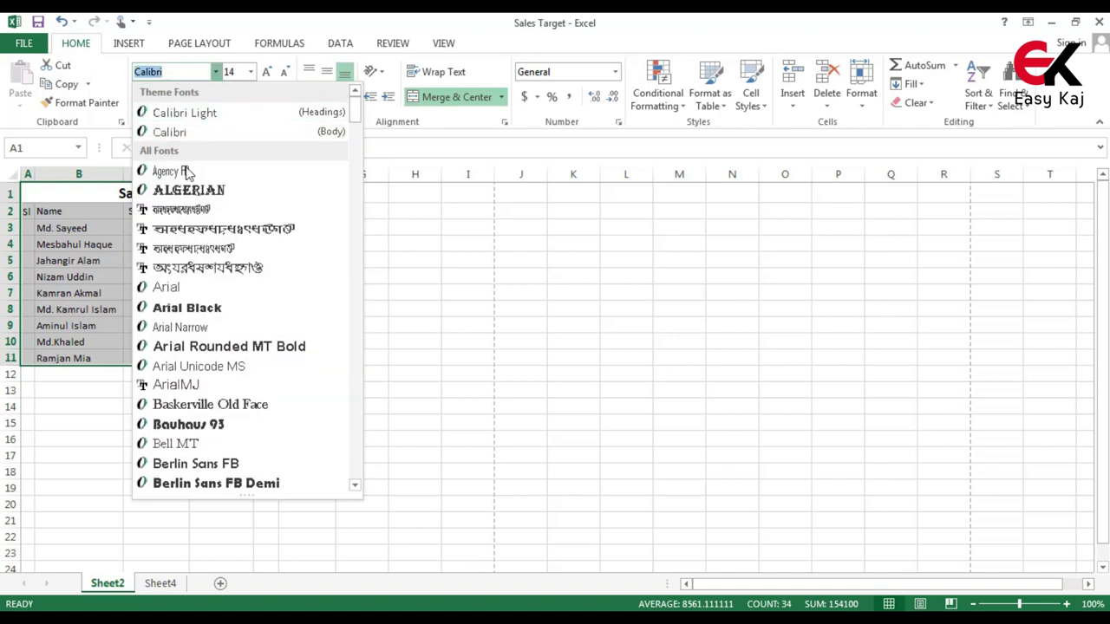
pyautogui.click(192, 291)
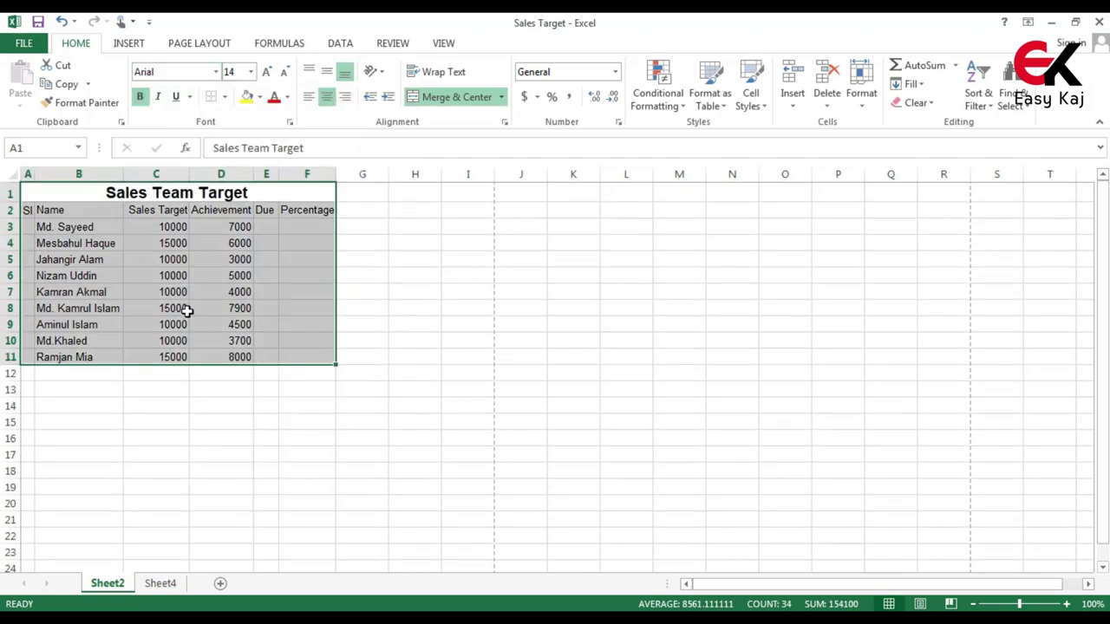
pyautogui.click(213, 338)
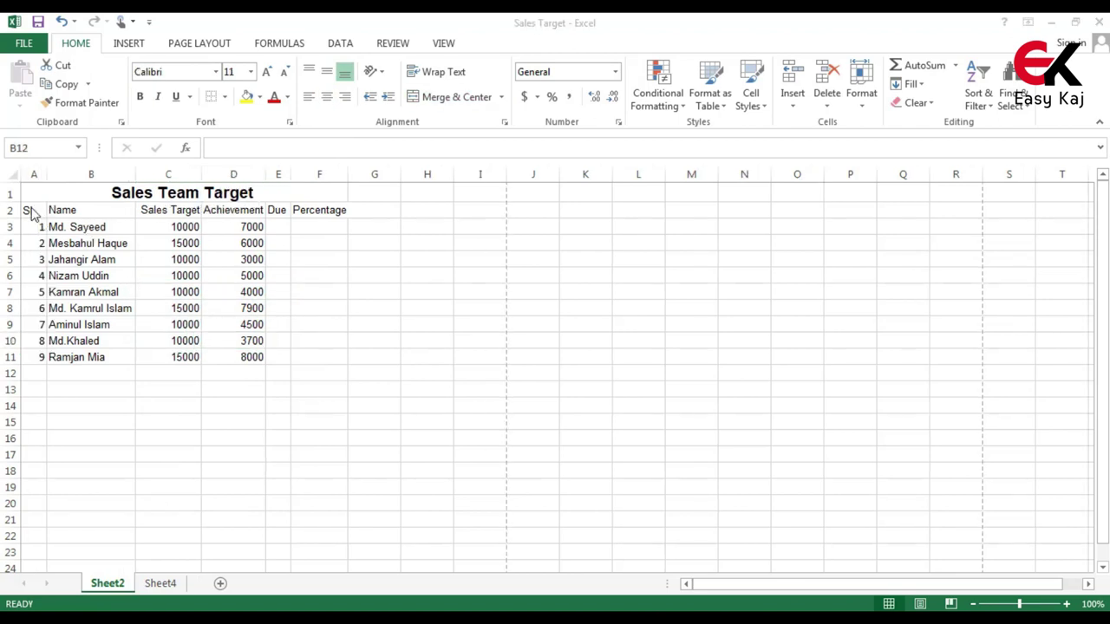
# Bold the header row A2:F2 and AutoFit columns C, D, E and F
pyautogui.moveTo(25, 209); pyautogui.dragTo(325, 213)
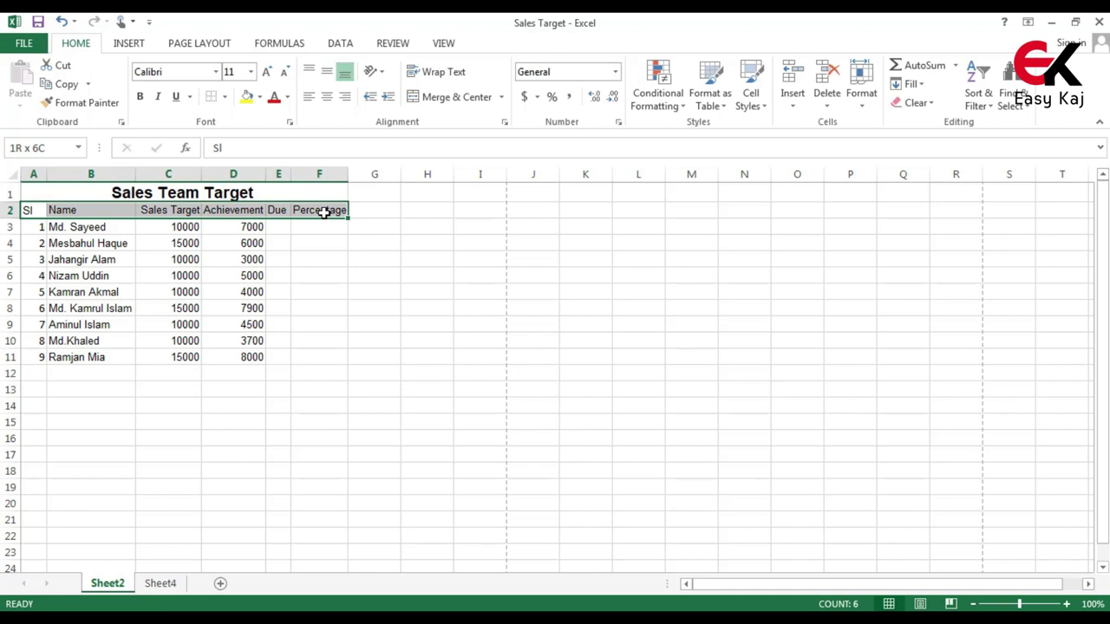
pyautogui.click(146, 95)
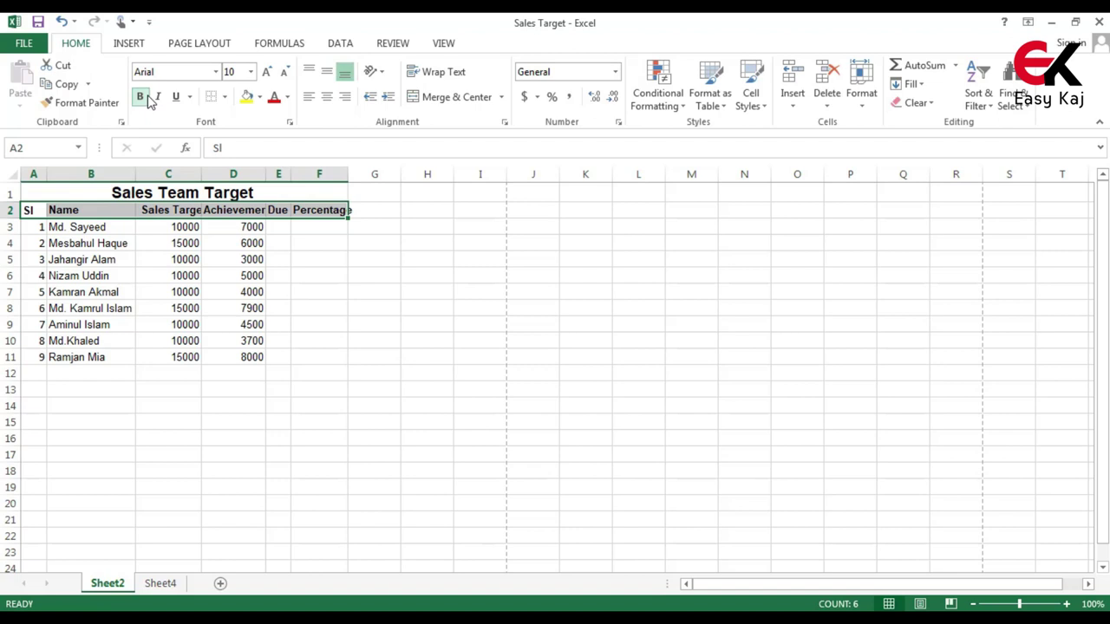
pyautogui.doubleClick(204, 175)
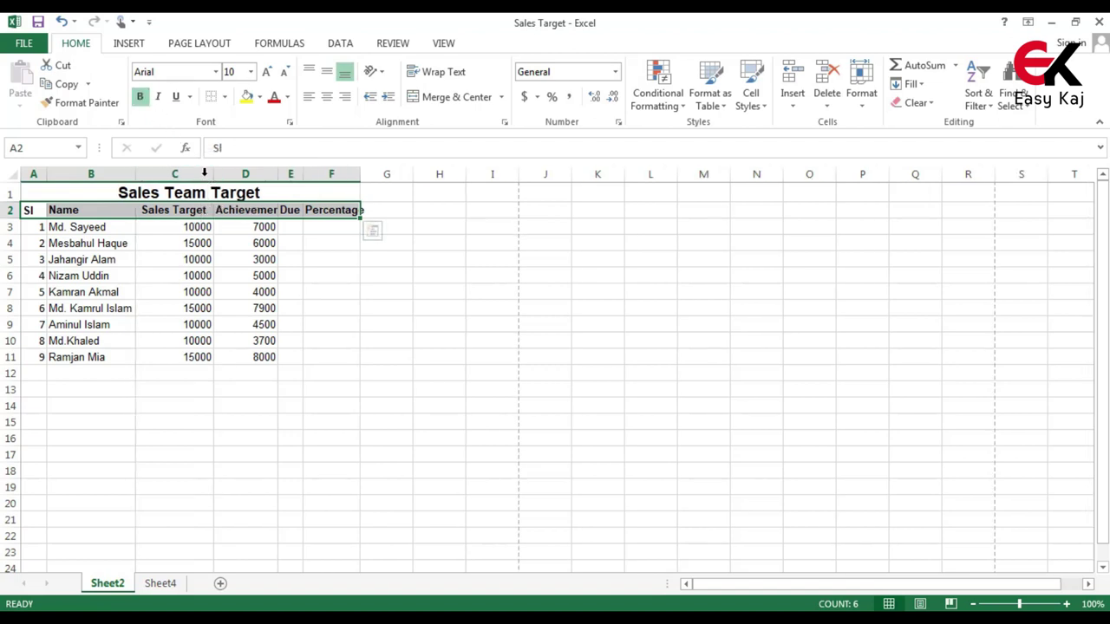
pyautogui.doubleClick(279, 175)
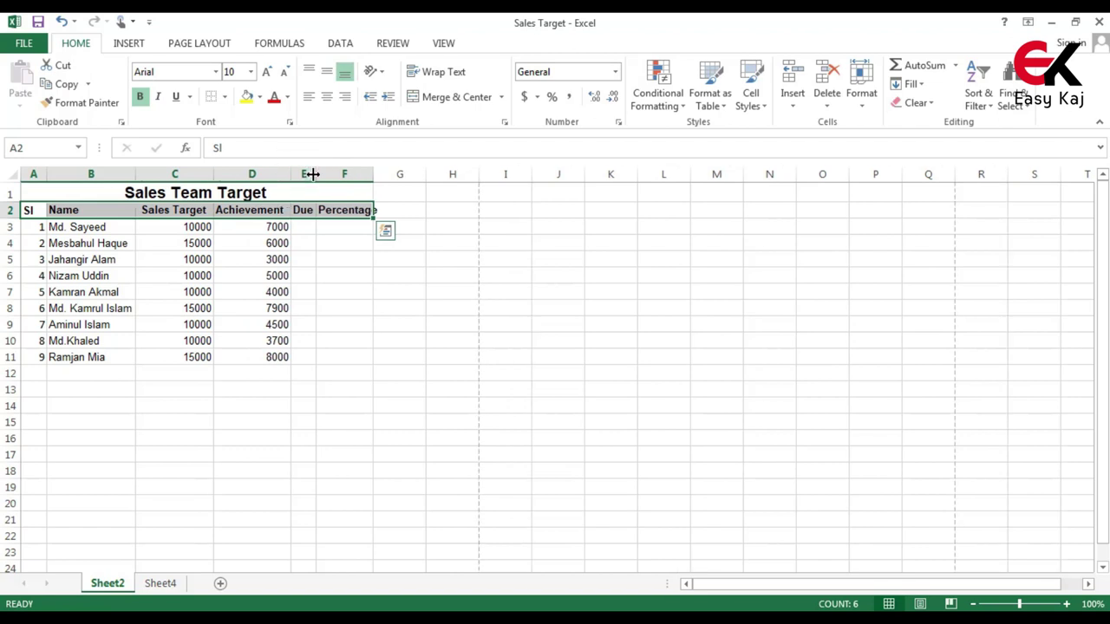
pyautogui.doubleClick(317, 174)
pyautogui.moveTo(375, 174); pyautogui.dragTo(377, 174)
pyautogui.doubleClick(377, 174)
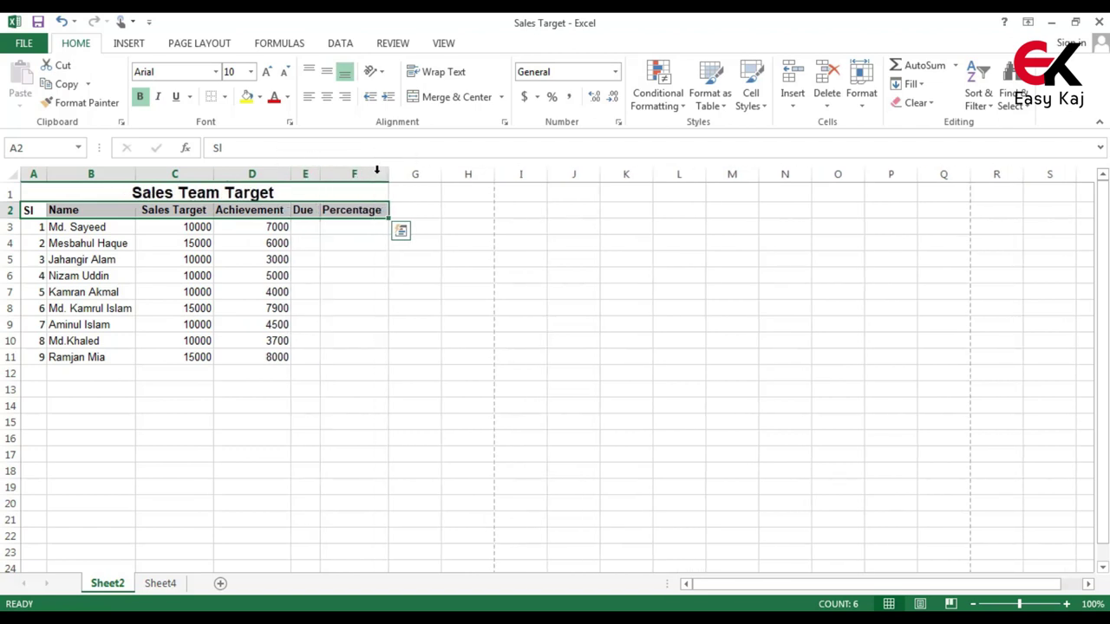
pyautogui.click(359, 291)
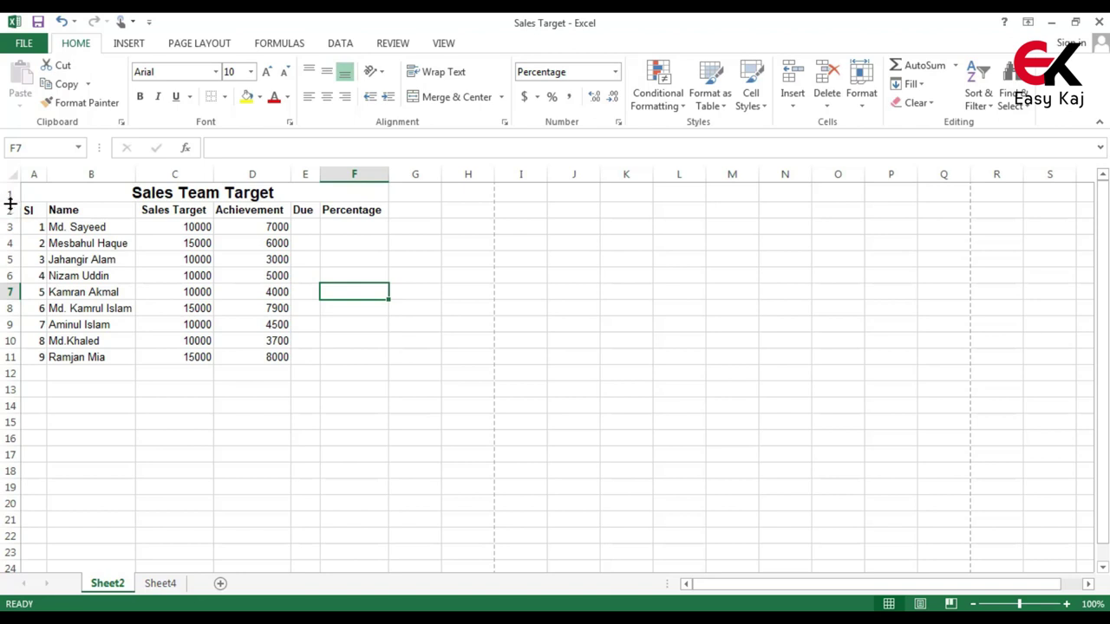
# Set row 1 to height 27 with the title middle-aligned and underlined
pyautogui.moveTo(11, 201); pyautogui.dragTo(12, 217)
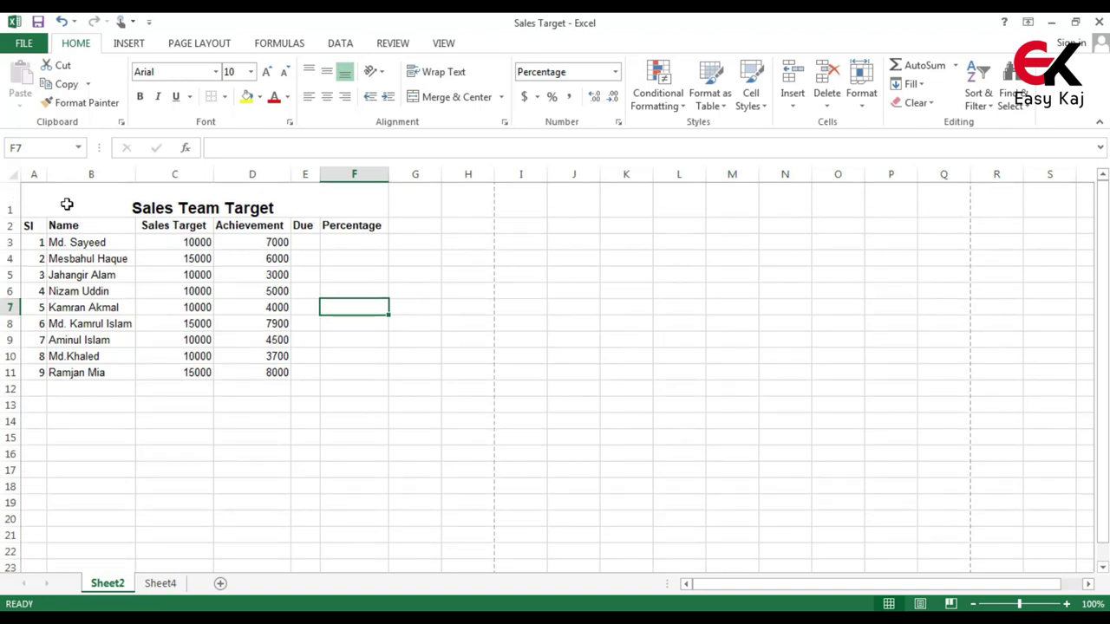
pyautogui.click(66, 203)
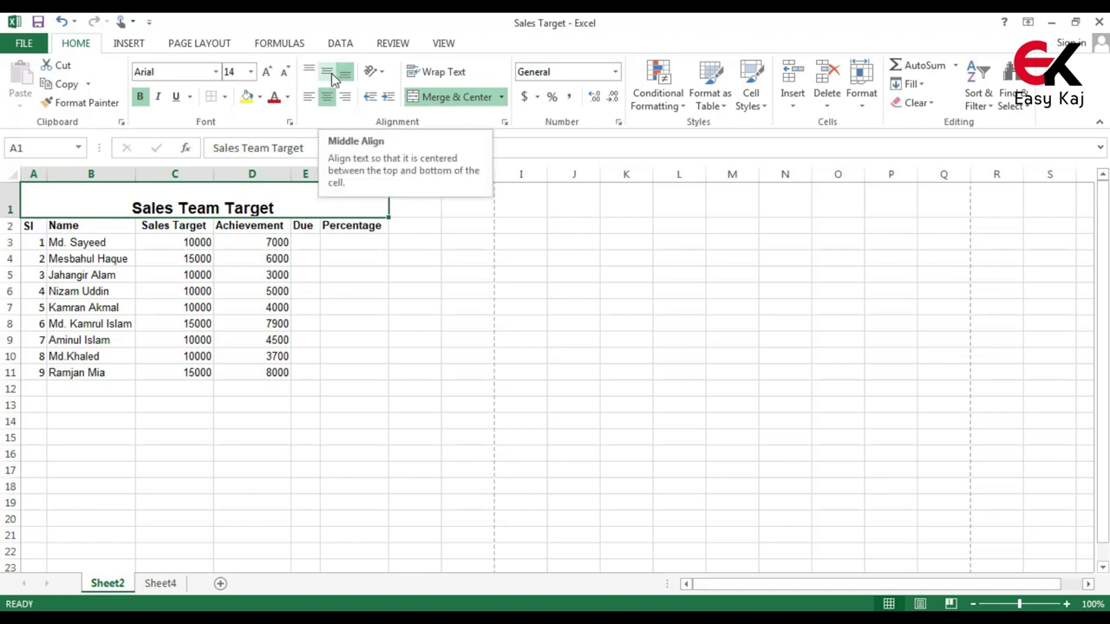
pyautogui.click(332, 75)
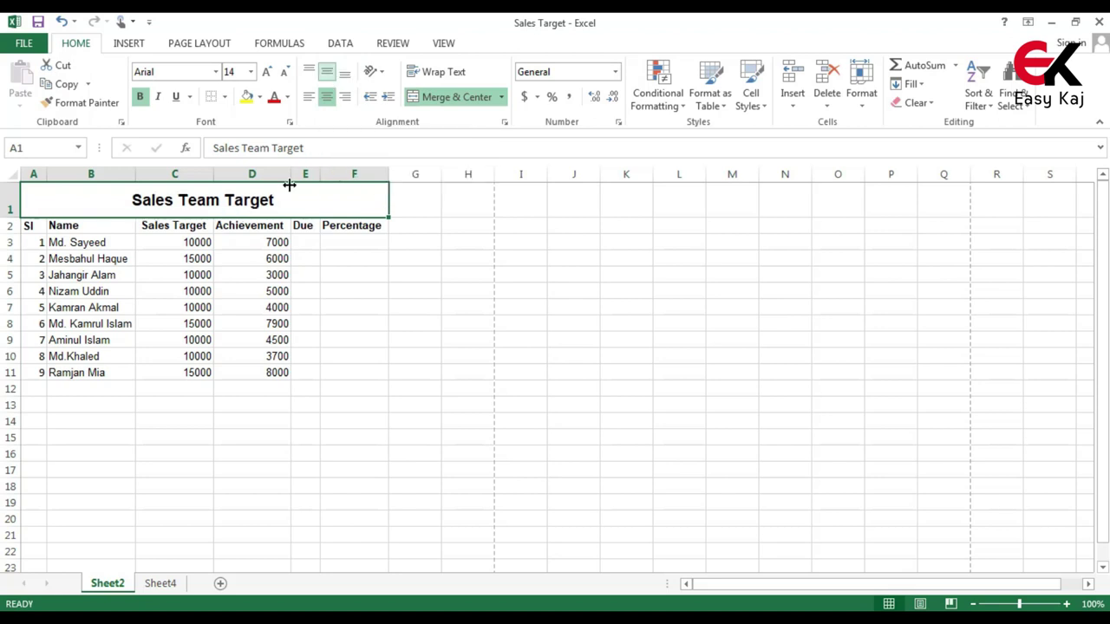
pyautogui.click(335, 387)
pyautogui.click(244, 201)
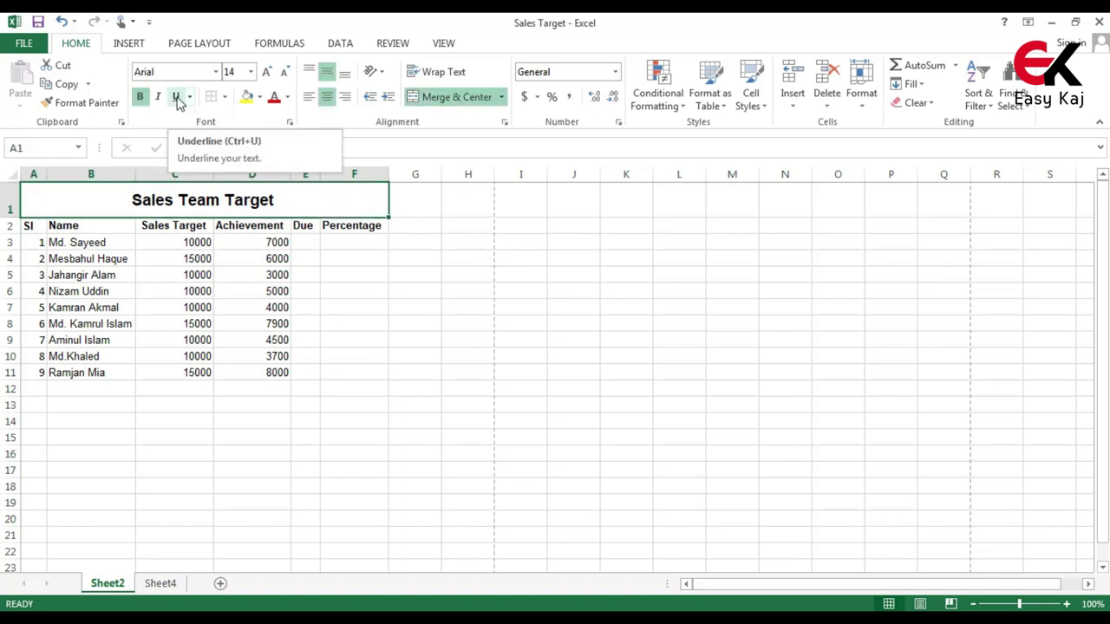
pyautogui.click(177, 97)
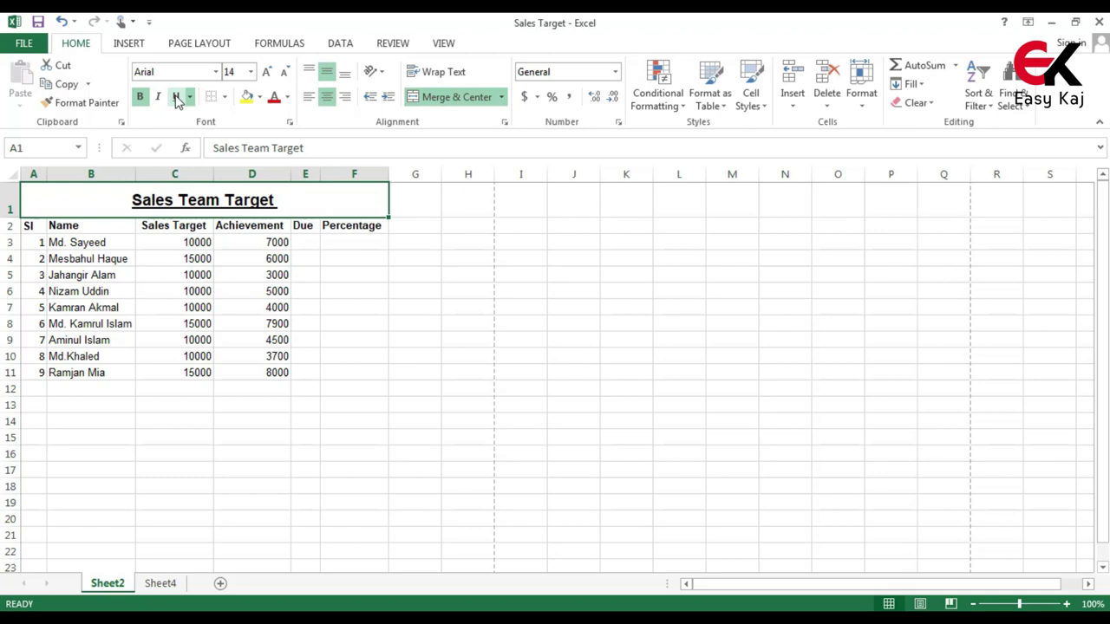
pyautogui.click(247, 322)
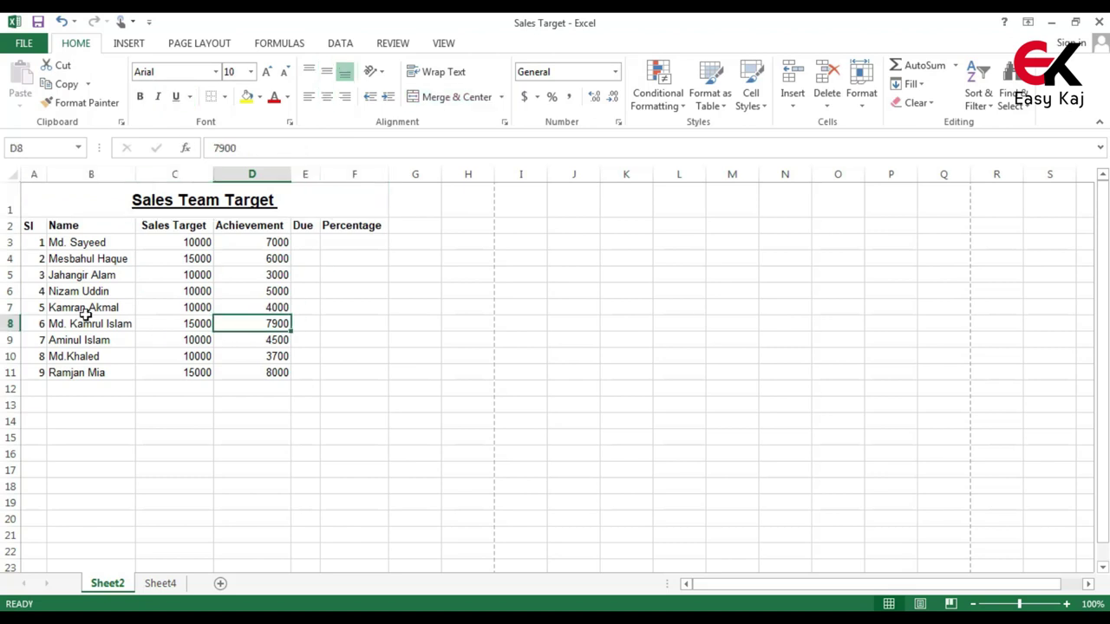
# Apply All Borders to the range A2:F11
pyautogui.moveTo(29, 223); pyautogui.dragTo(382, 377)
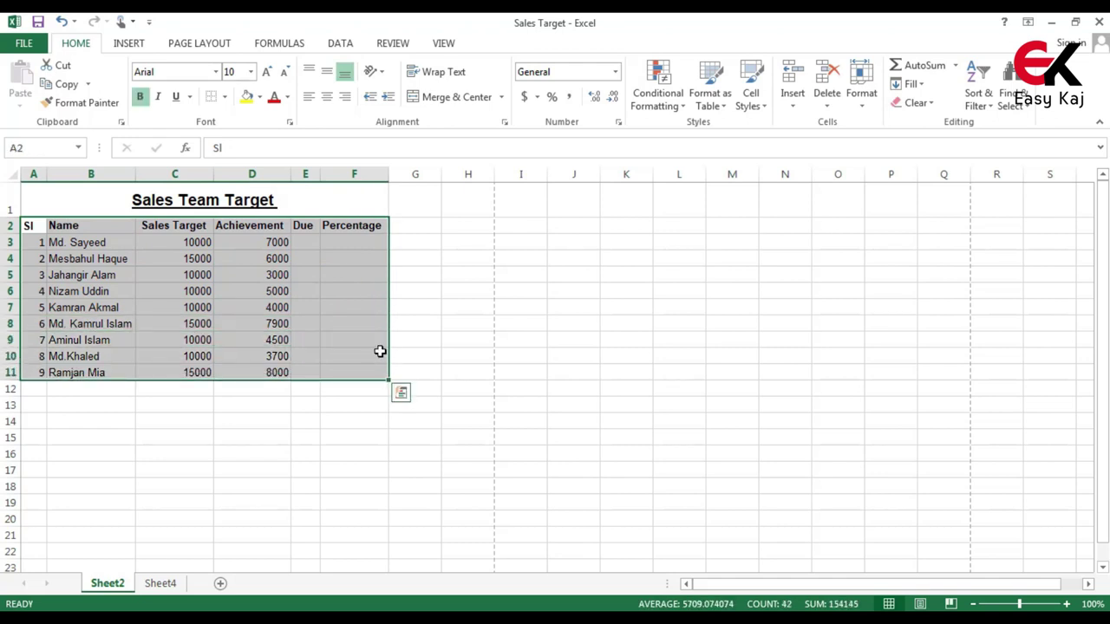
pyautogui.click(224, 100)
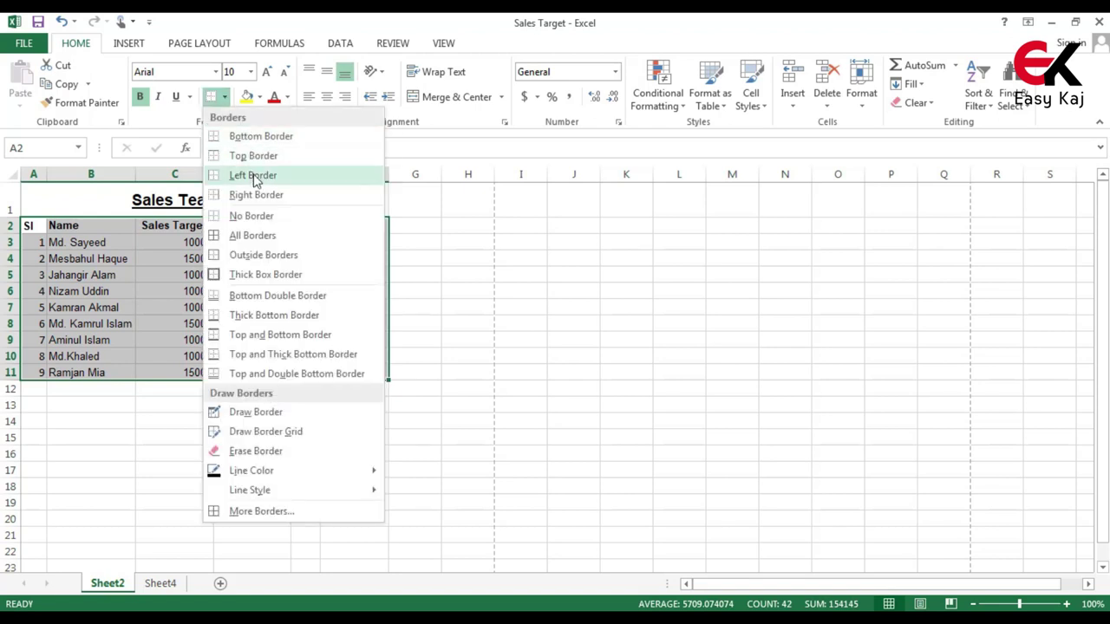
pyautogui.click(281, 238)
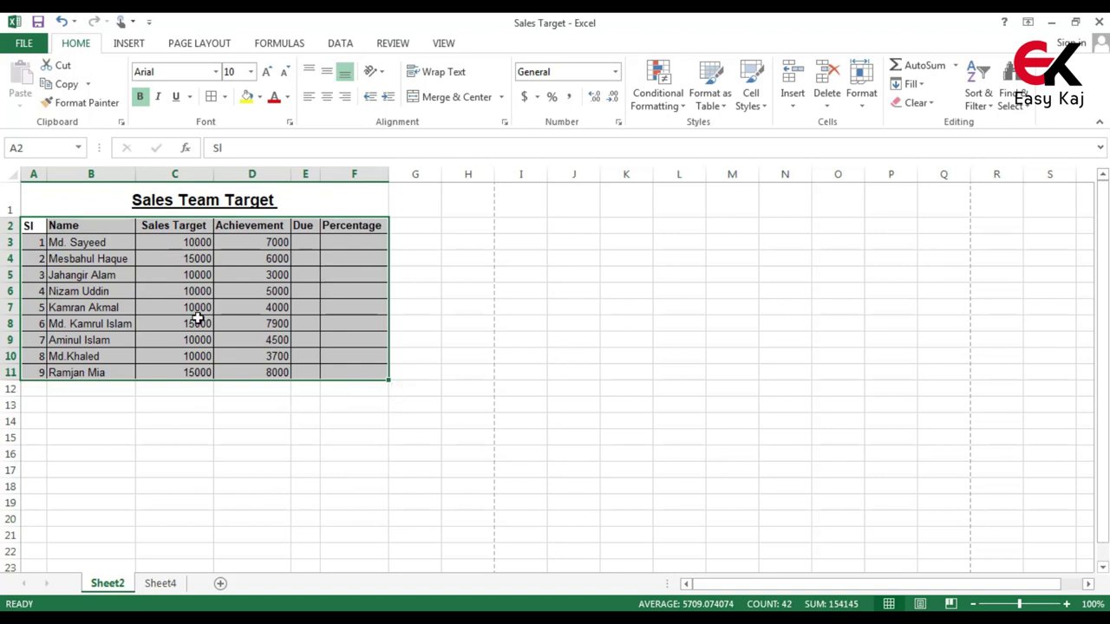
pyautogui.click(323, 422)
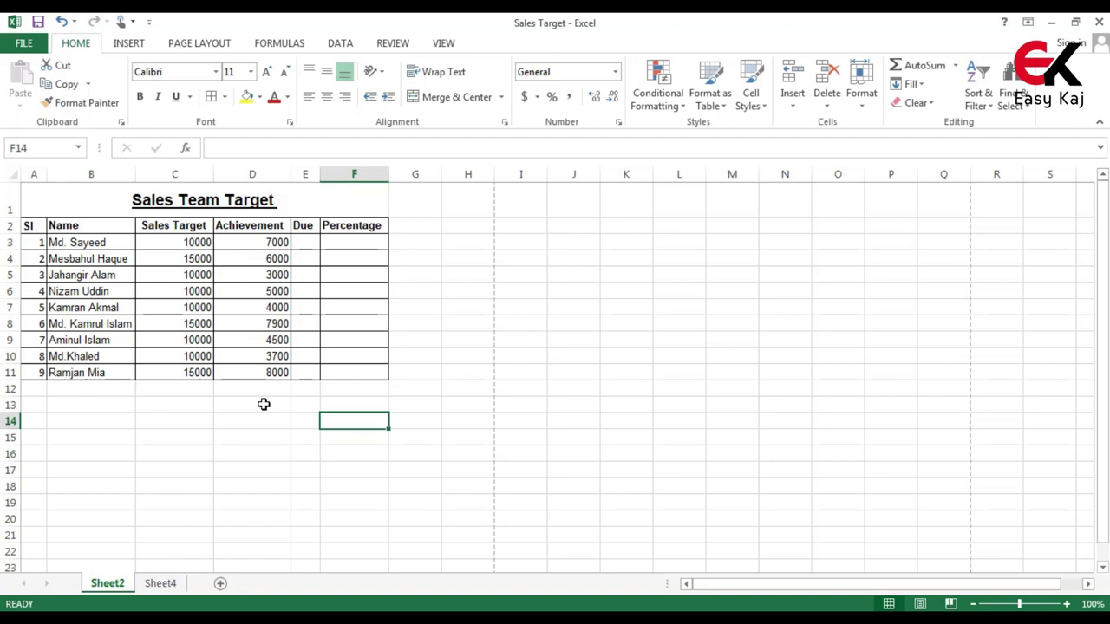
# Apply Comma Style to the Sales Target and Achievement figures in C3:D11
pyautogui.moveTo(184, 245); pyautogui.dragTo(282, 374)
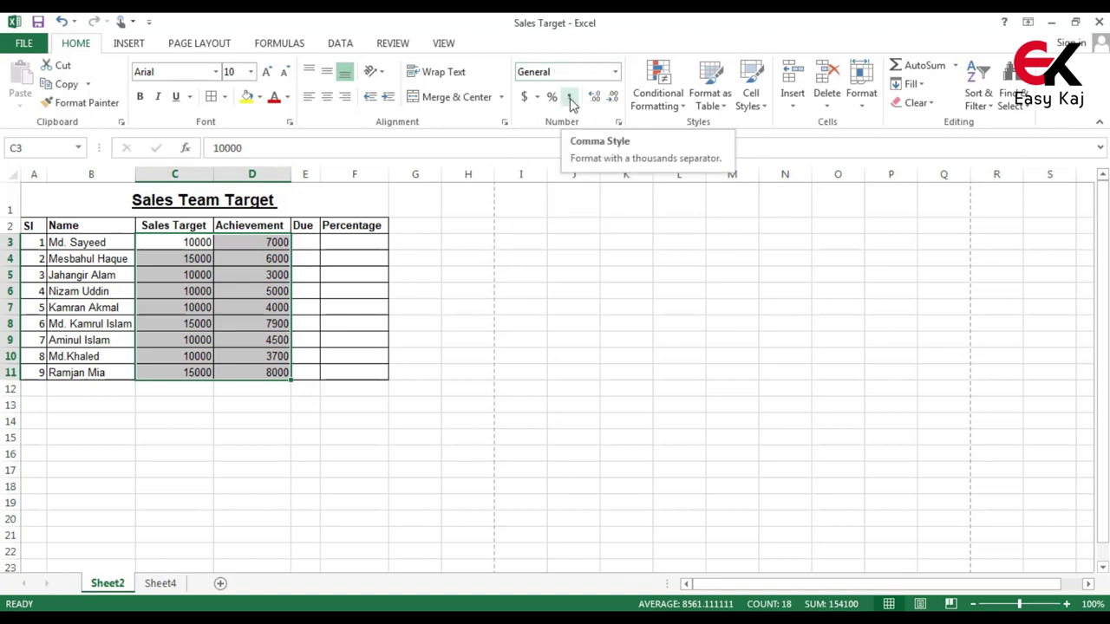
pyautogui.click(570, 99)
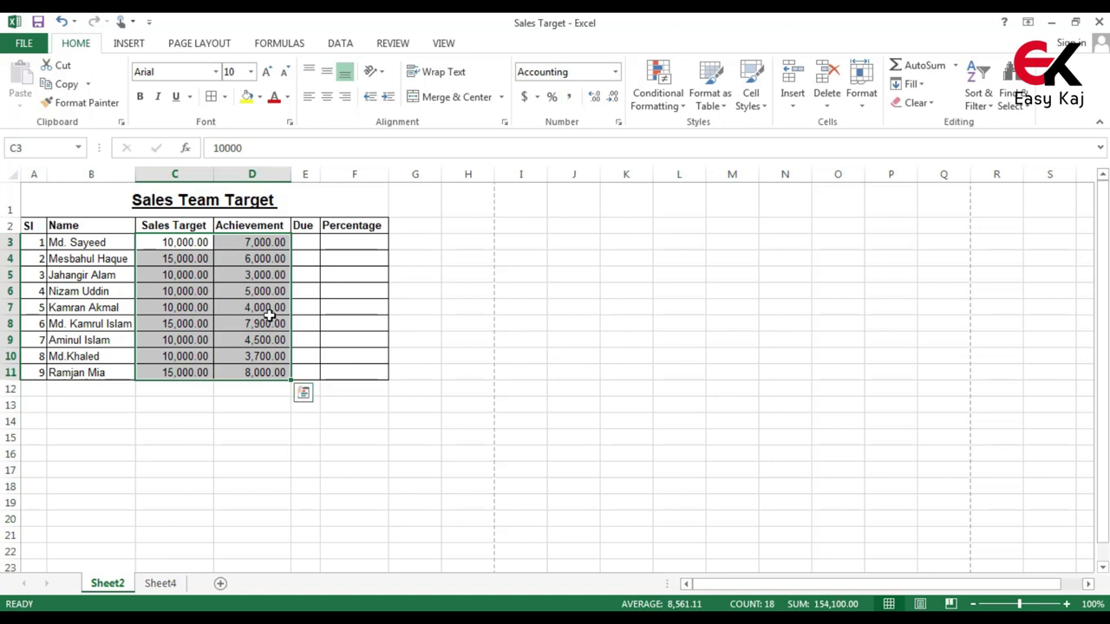
pyautogui.click(240, 426)
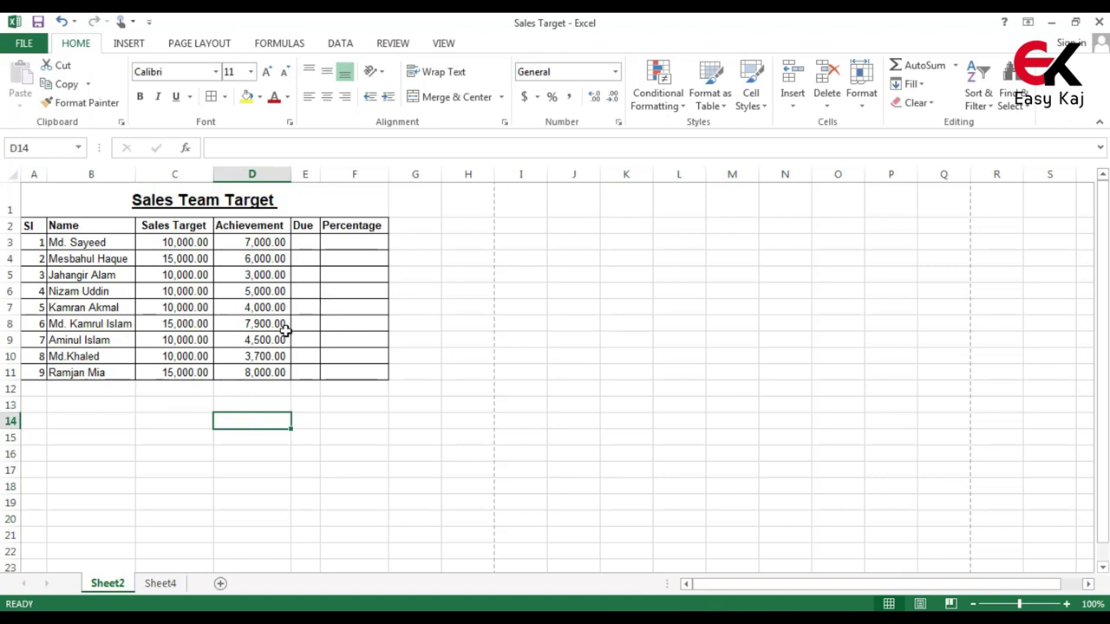
# Label B12 'Total' and AutoSum the Sales Target values into C12 (105,000.00)
pyautogui.click(109, 390)
pyautogui.write('Total')
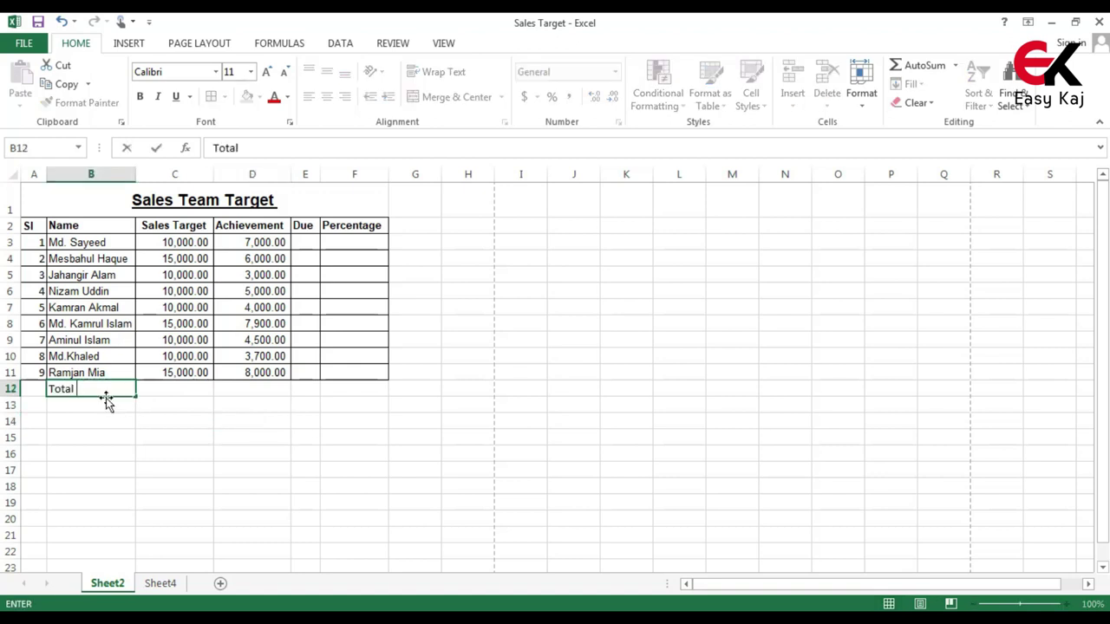
pyautogui.click(192, 390)
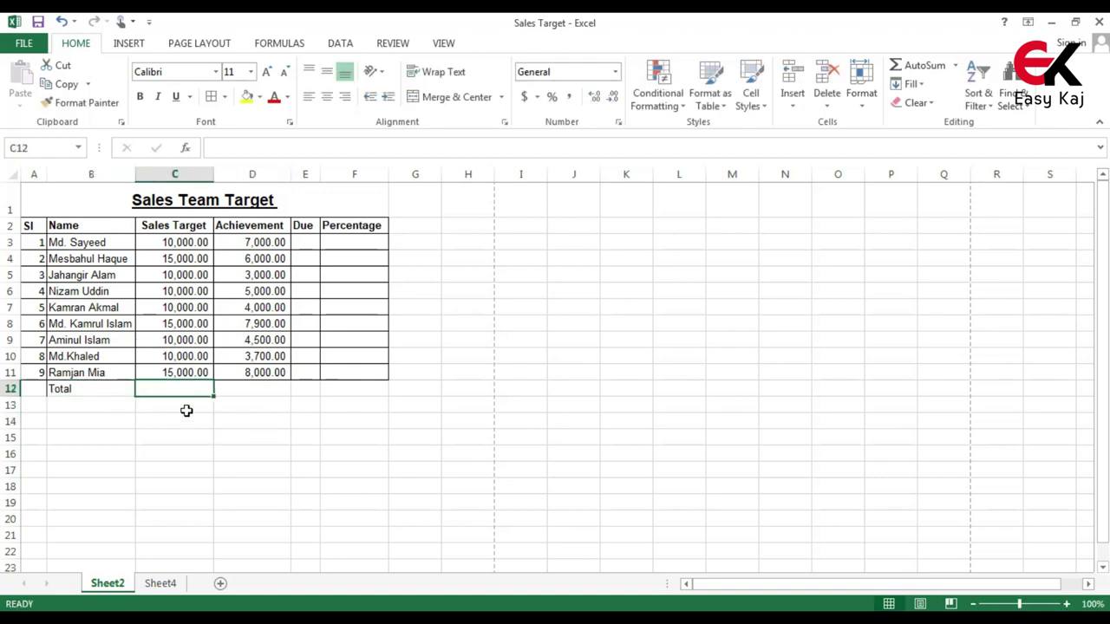
pyautogui.moveTo(176, 242); pyautogui.dragTo(200, 372)
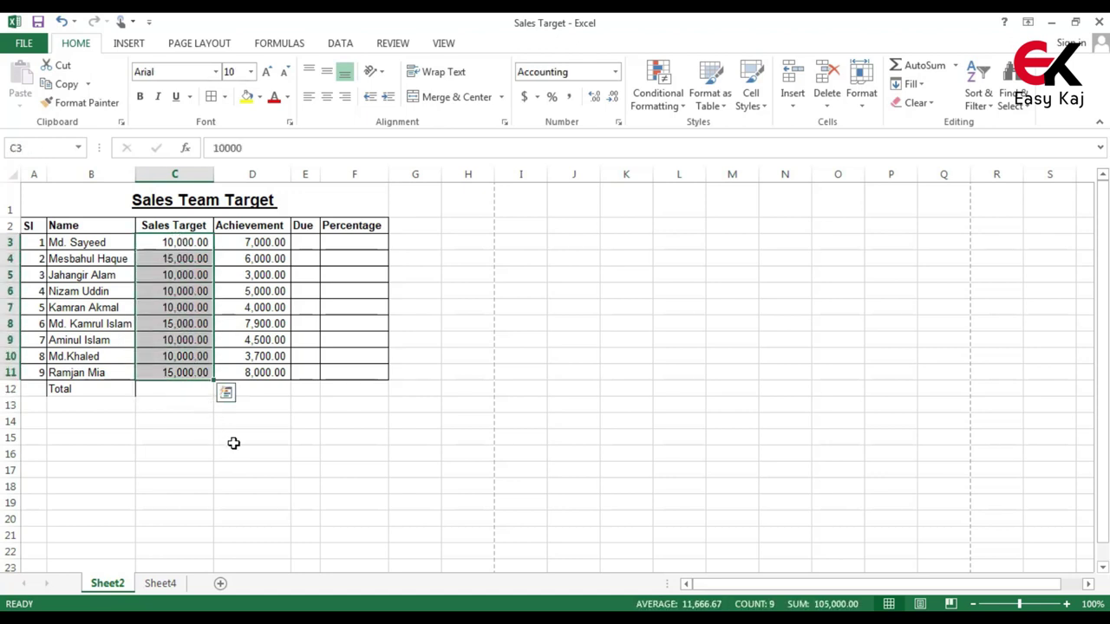
pyautogui.click(924, 68)
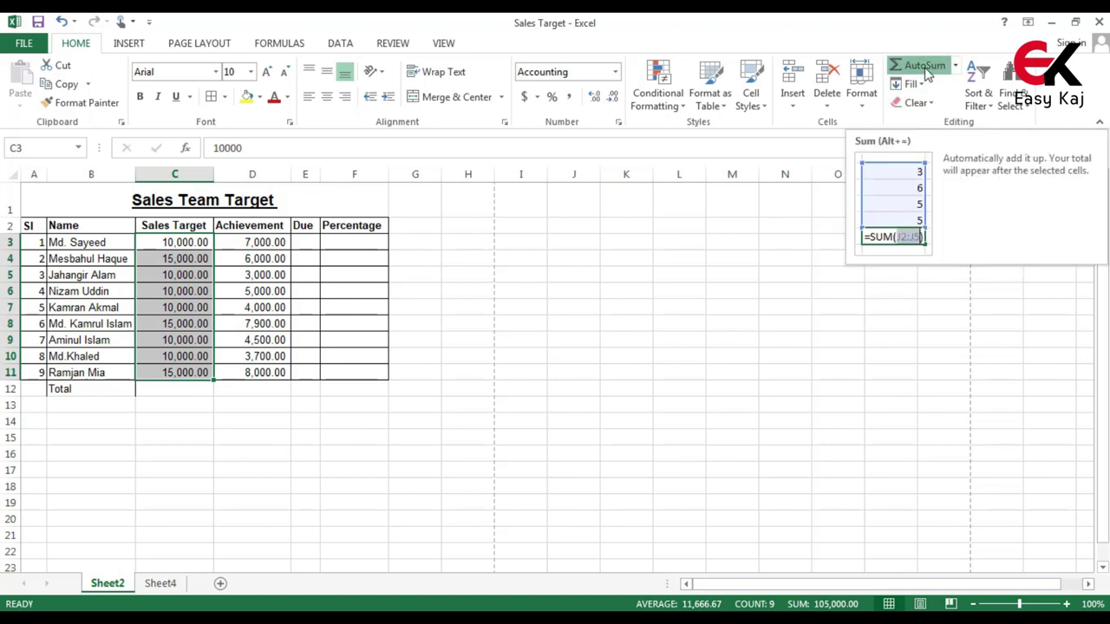
pyautogui.click(169, 406)
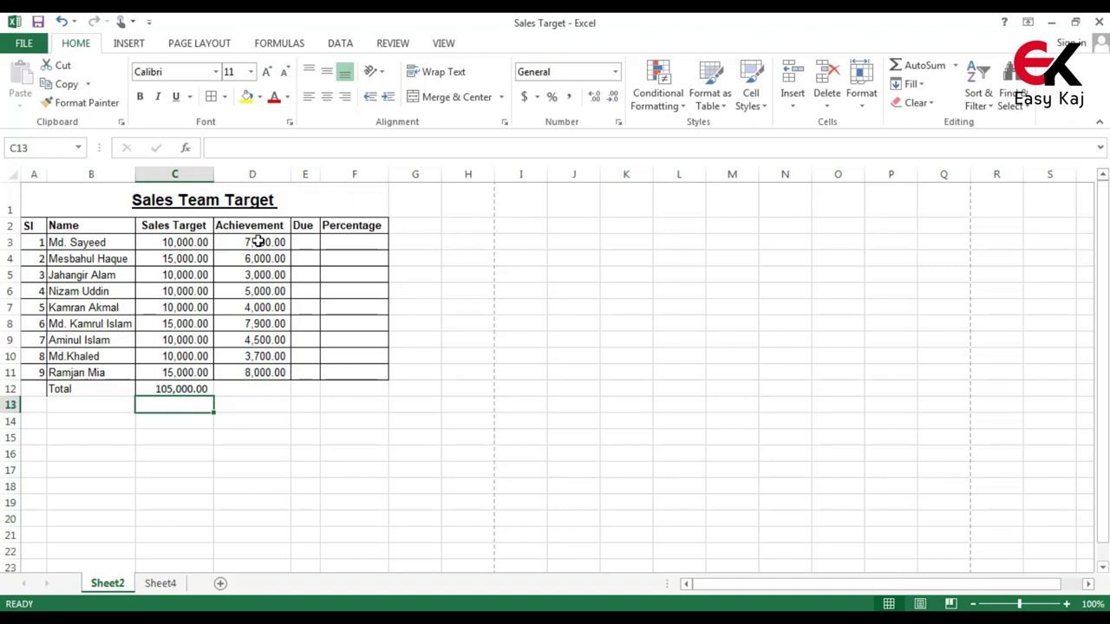
# AutoSum the Achievement values D3:D11 into D12, giving 49,100.00
pyautogui.moveTo(259, 241); pyautogui.dragTo(273, 372)
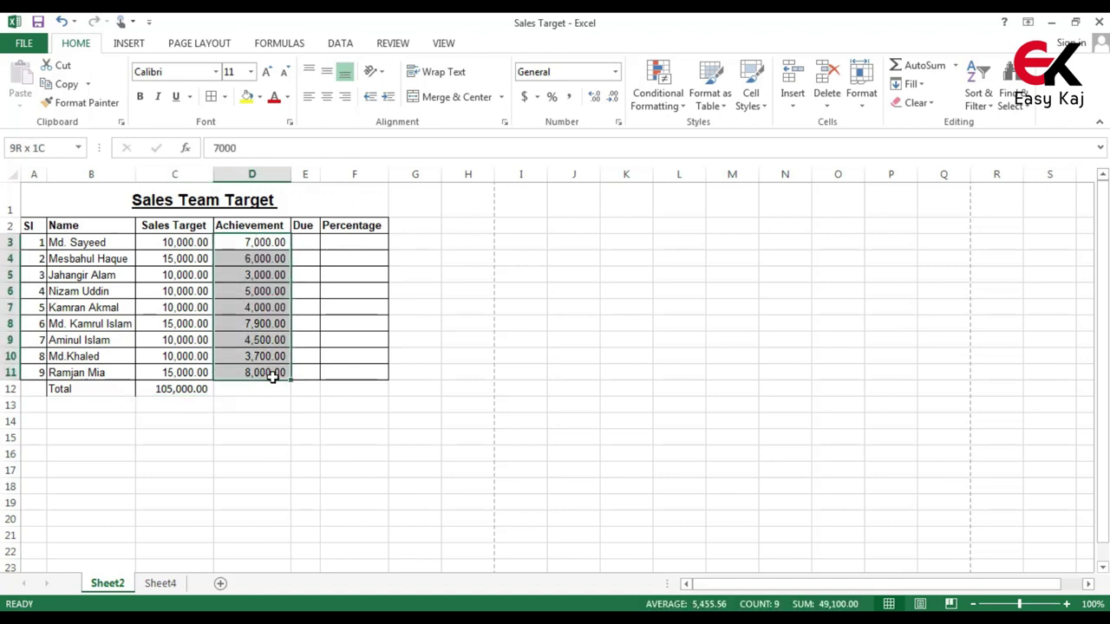
pyautogui.click(921, 66)
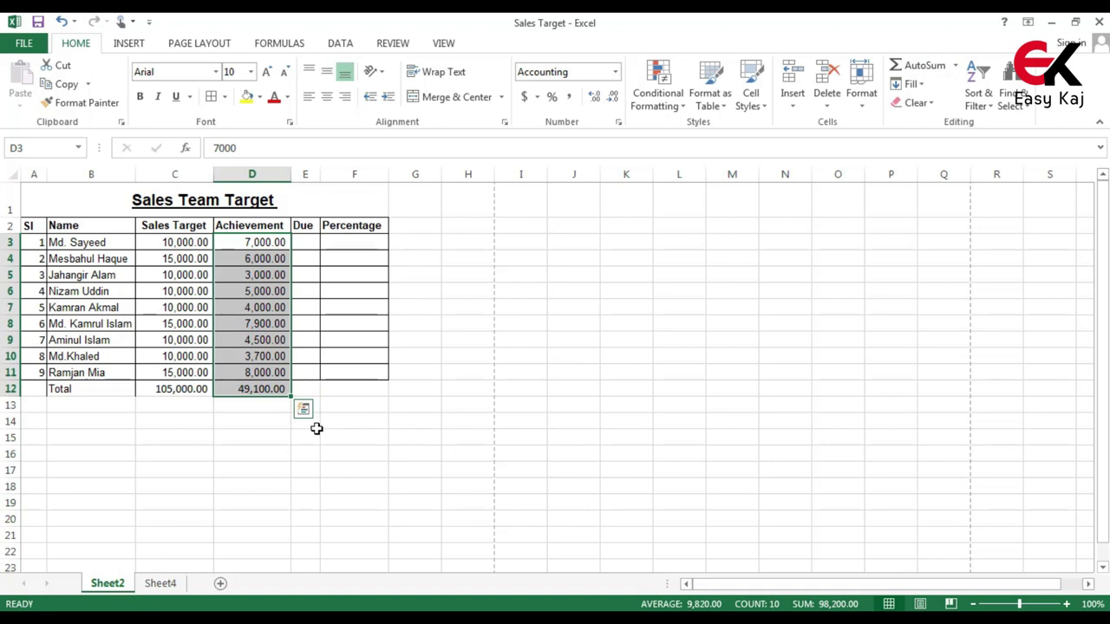
pyautogui.click(338, 393)
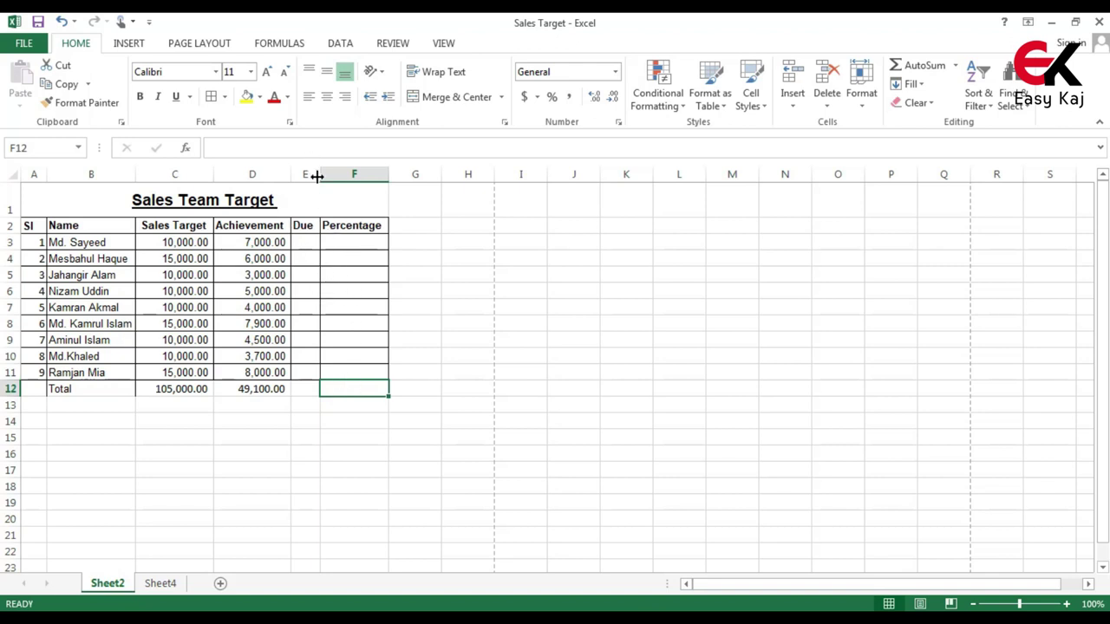
# Widen Due column E to about 60 pixels, then select E3
pyautogui.moveTo(318, 177); pyautogui.dragTo(337, 178)
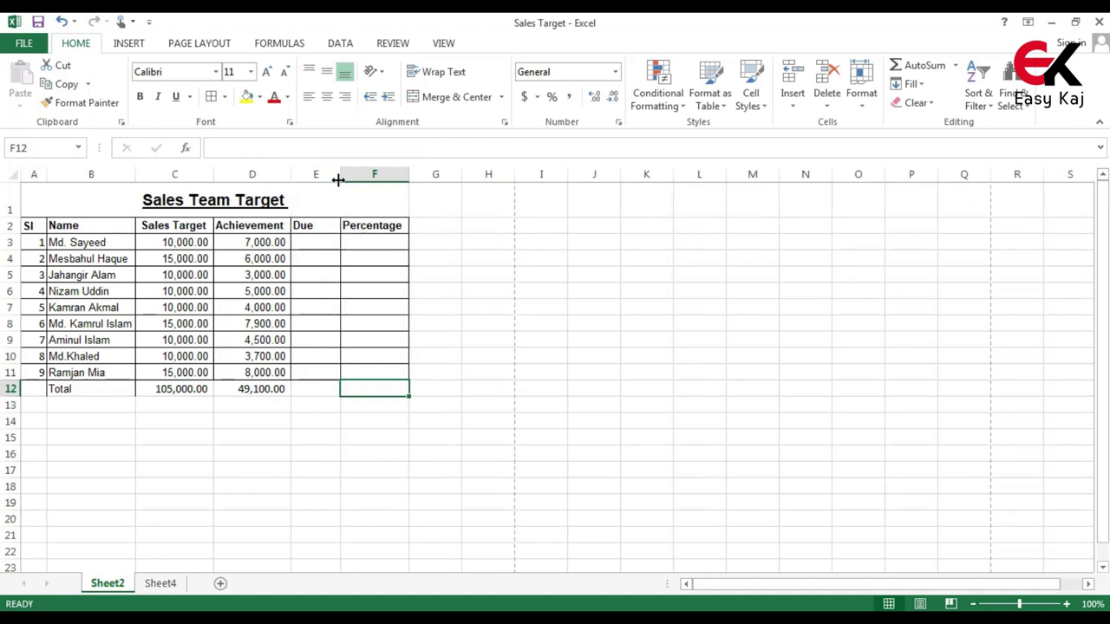
pyautogui.click(331, 249)
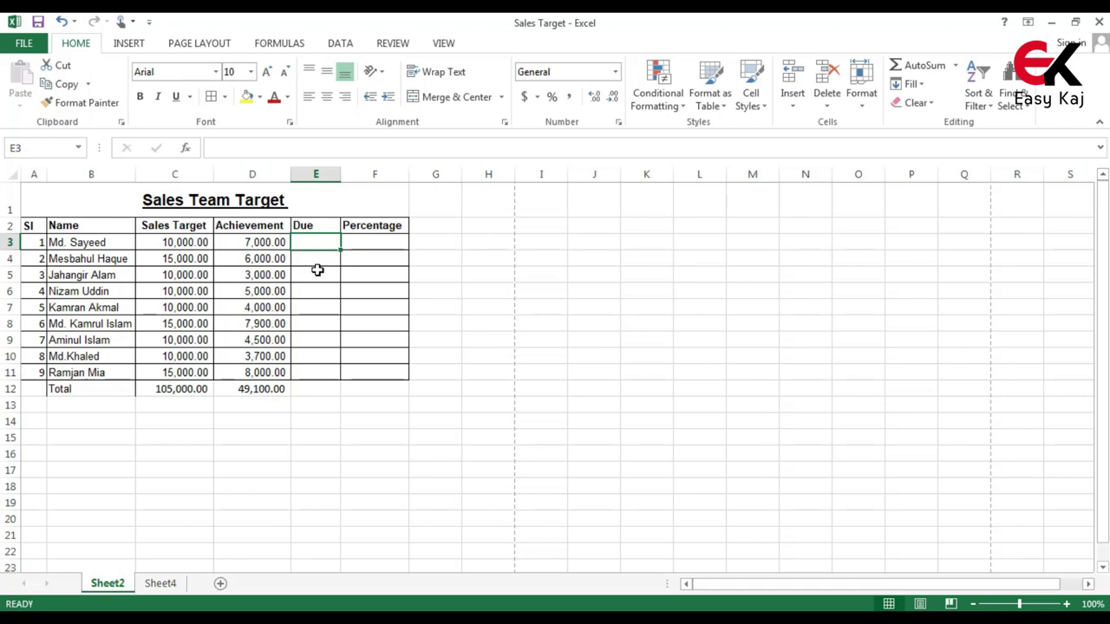
# Enter the Due formula =(C3-D3) in cell E3
pyautogui.write('=')
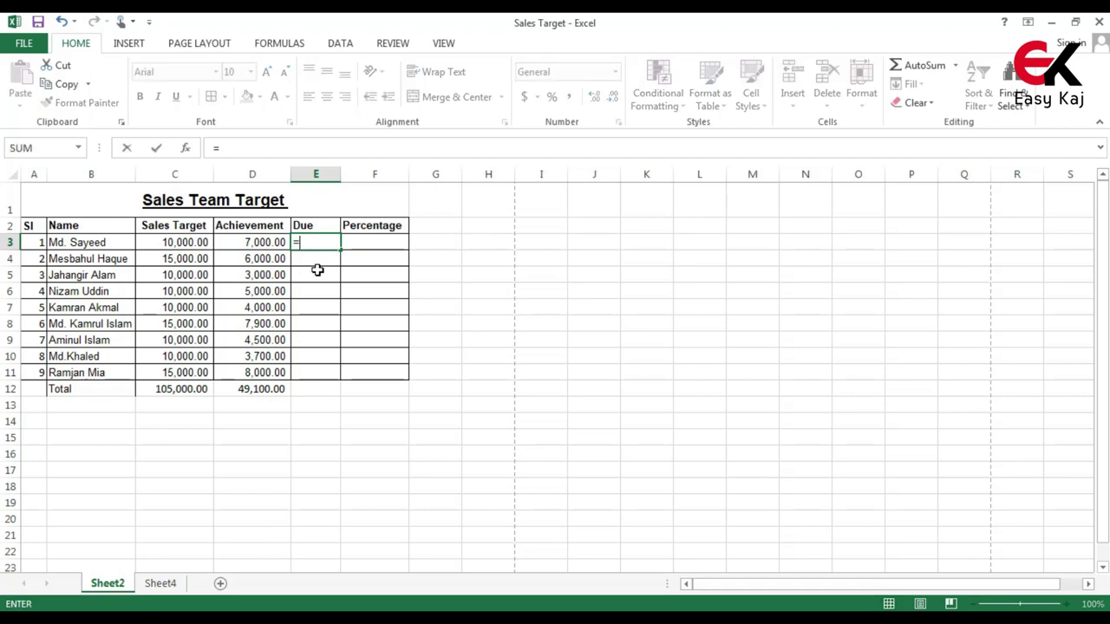
pyautogui.write('(')
pyautogui.click(192, 243)
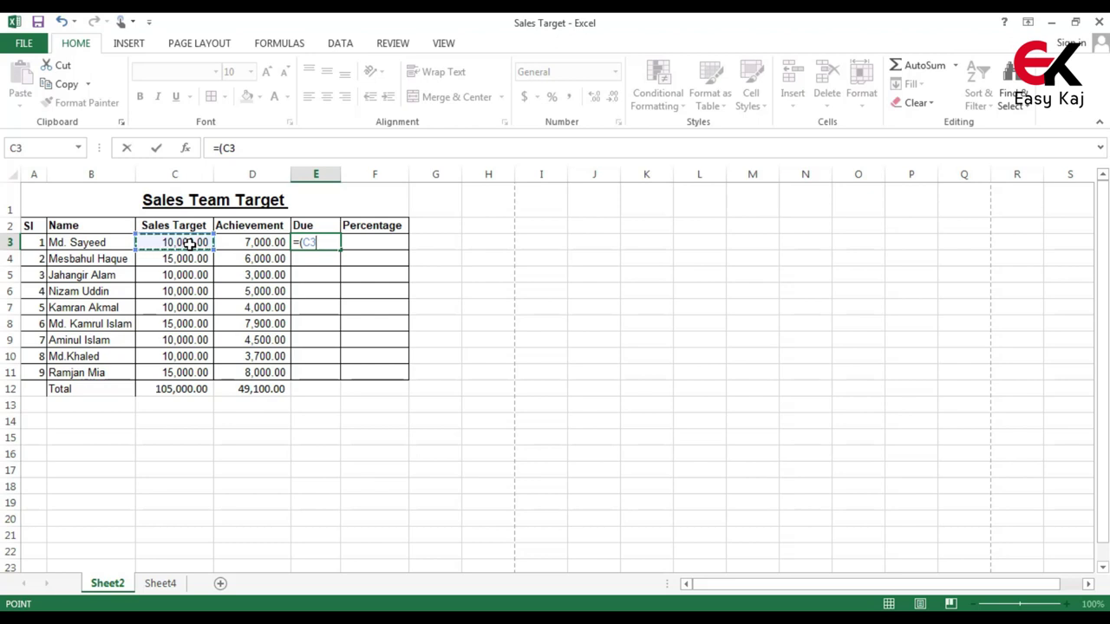
pyautogui.write('-')
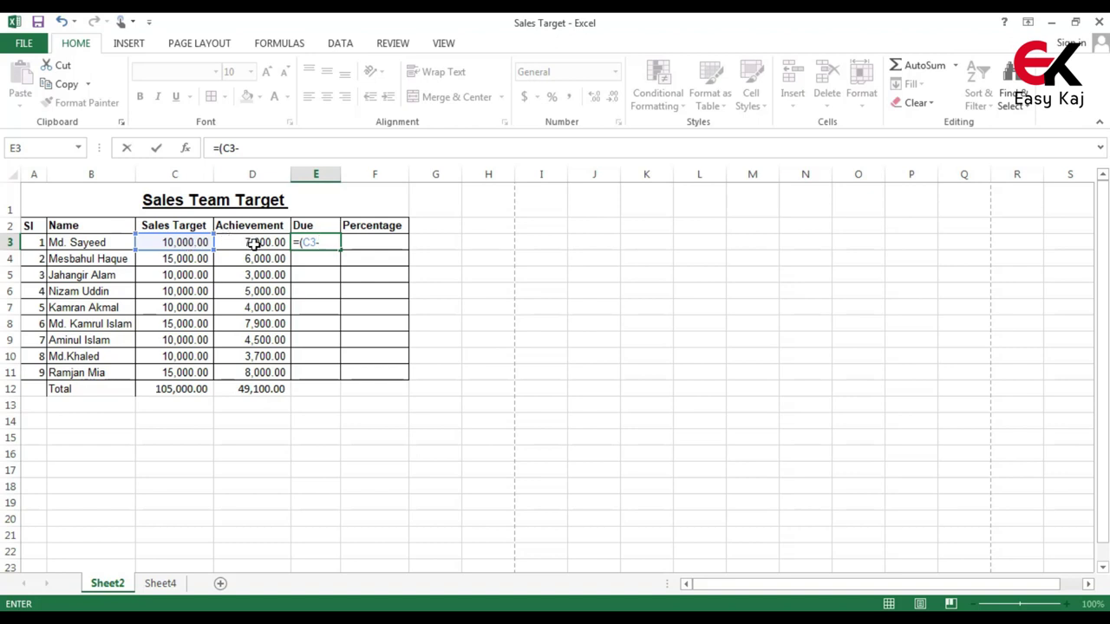
pyautogui.click(253, 244)
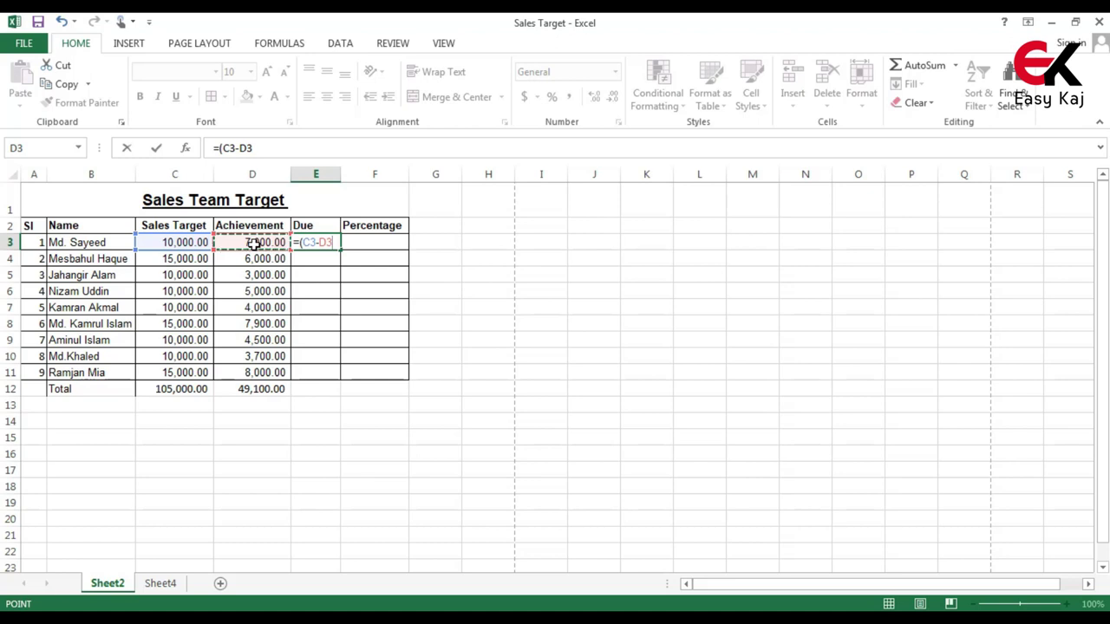
pyautogui.write('0')
pyautogui.press('BackSpace')
pyautogui.write(')')
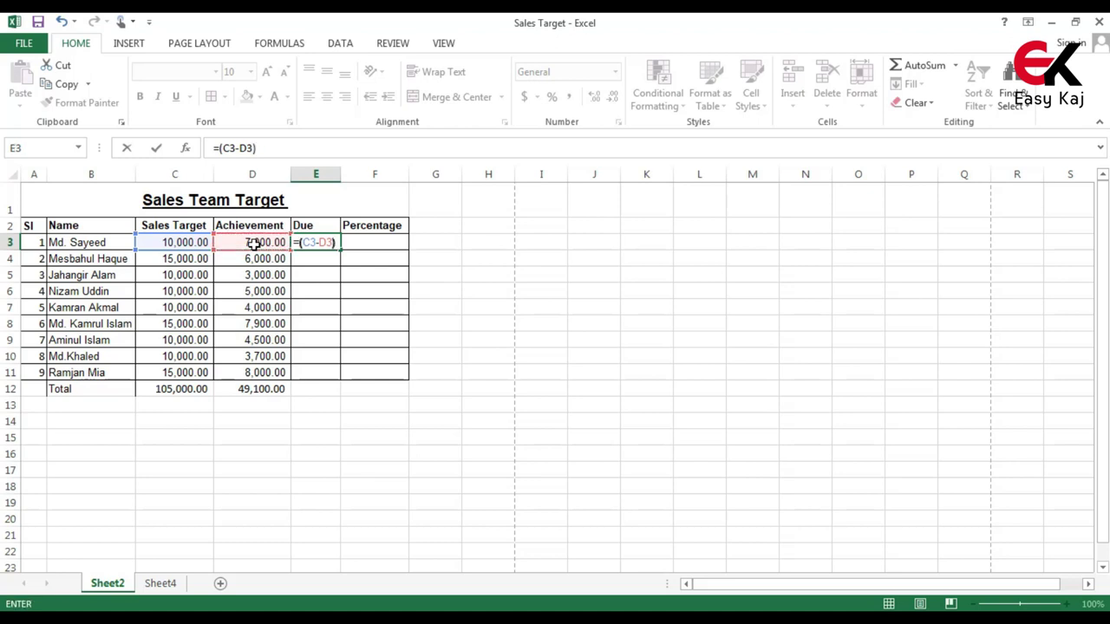
pyautogui.press('Return')
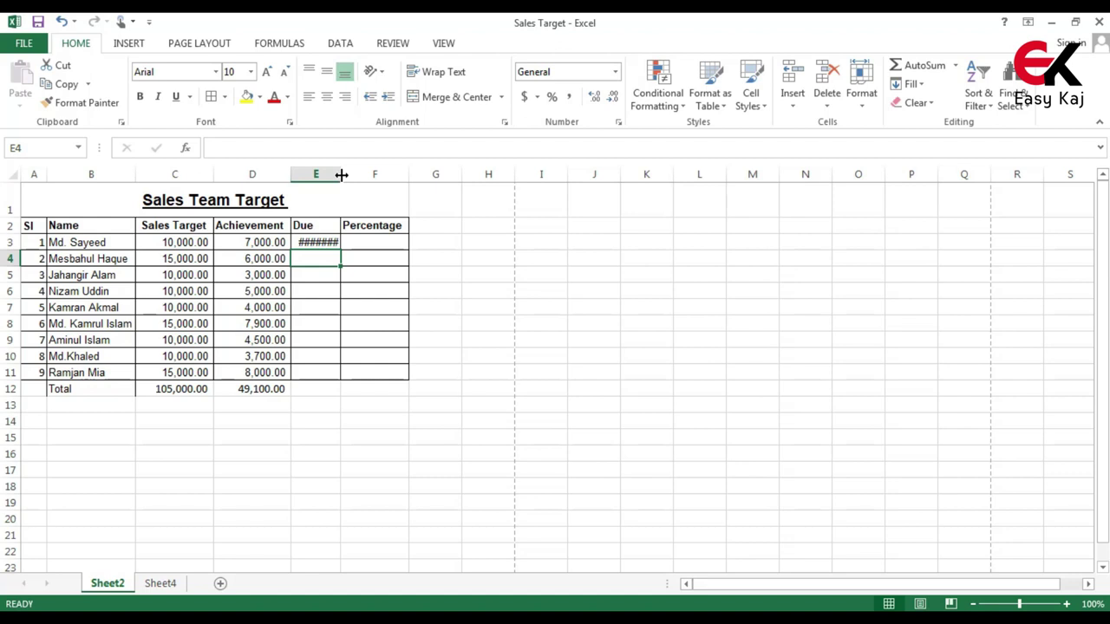
# Fill E3's Due formula down to E12 and autofit column E to show 55,900.00
pyautogui.moveTo(342, 174); pyautogui.dragTo(345, 174)
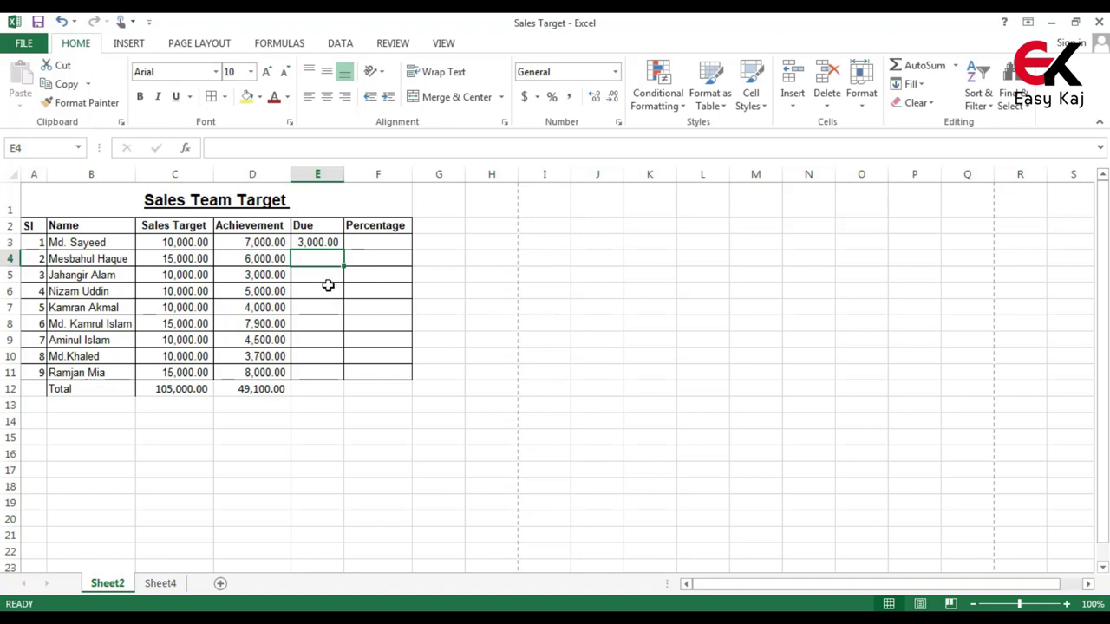
pyautogui.click(327, 287)
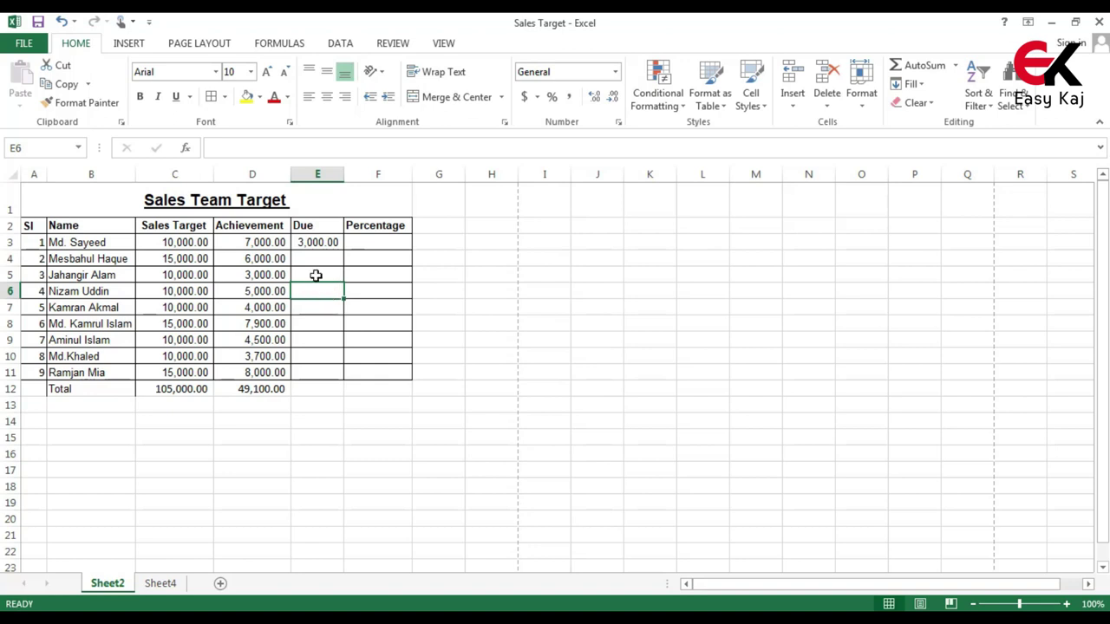
pyautogui.click(328, 243)
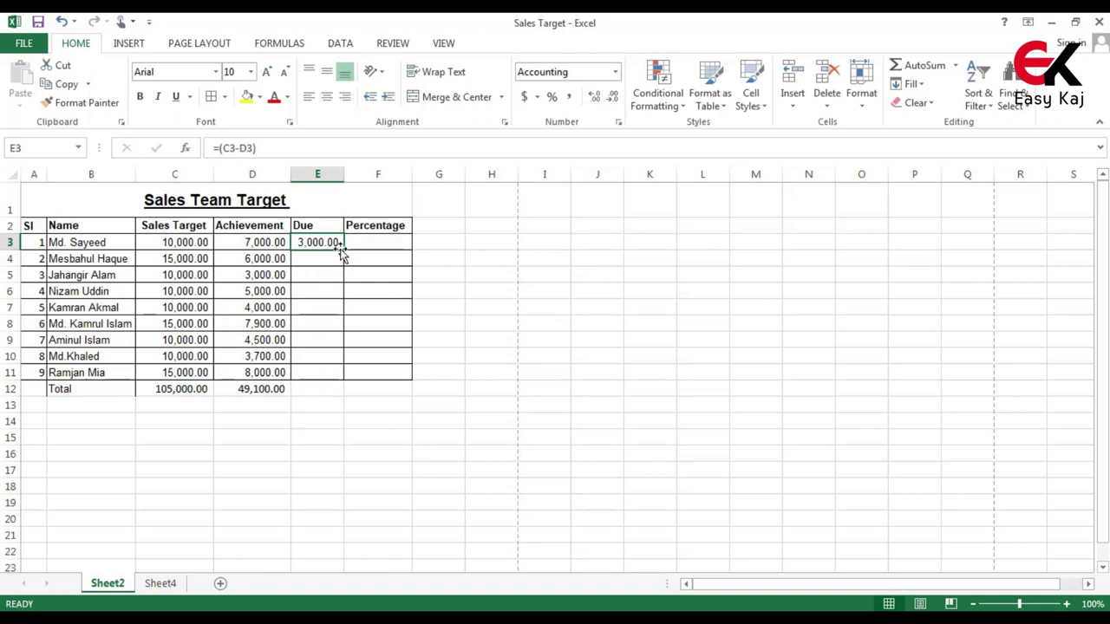
pyautogui.moveTo(343, 249); pyautogui.dragTo(345, 393)
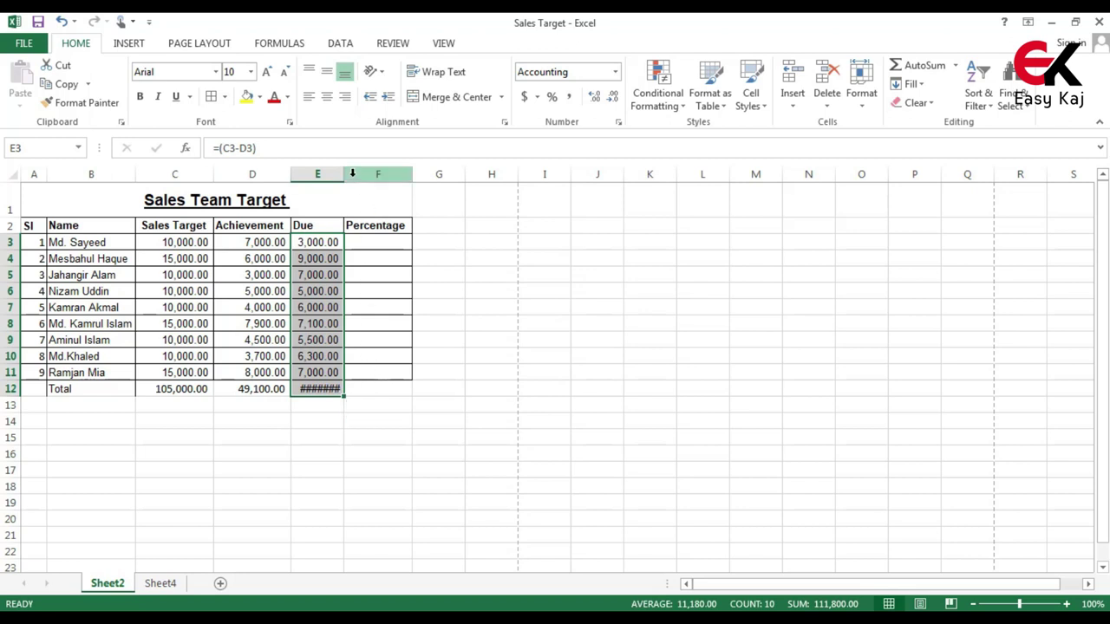
pyautogui.doubleClick(343, 175)
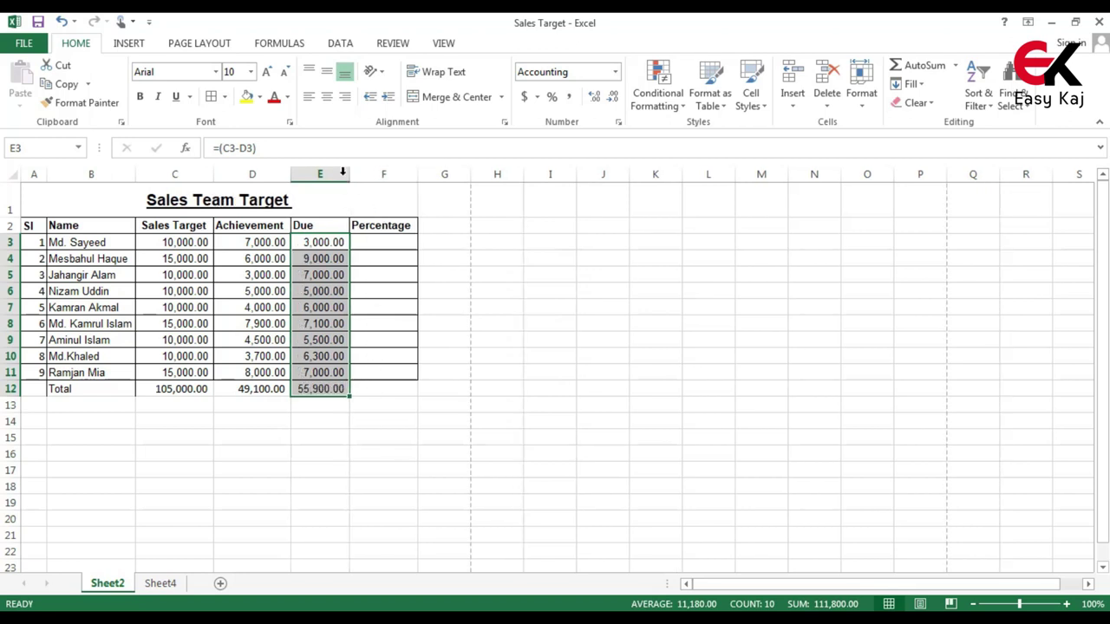
pyautogui.click(382, 339)
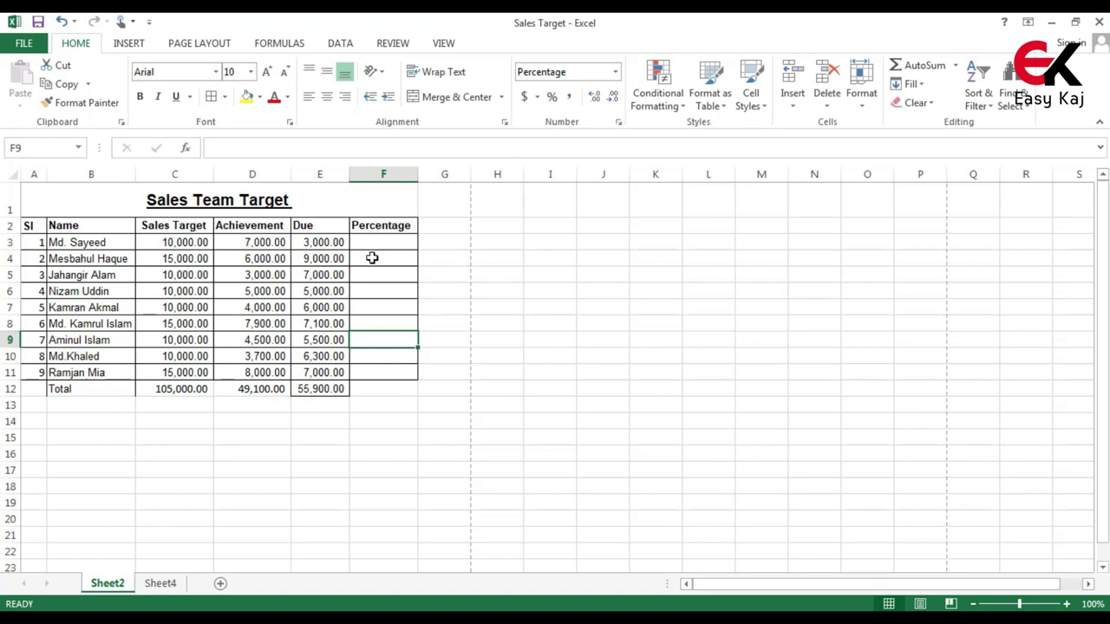
# Enter =(D3/C3) in F3 so it shows 70%
pyautogui.click(394, 242)
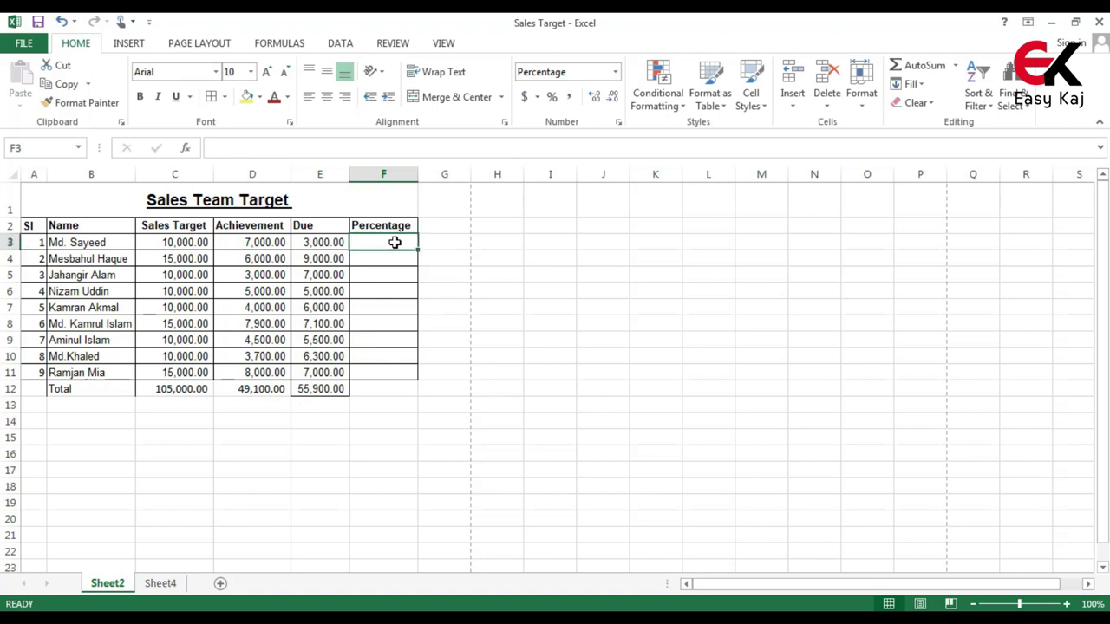
pyautogui.write('=')
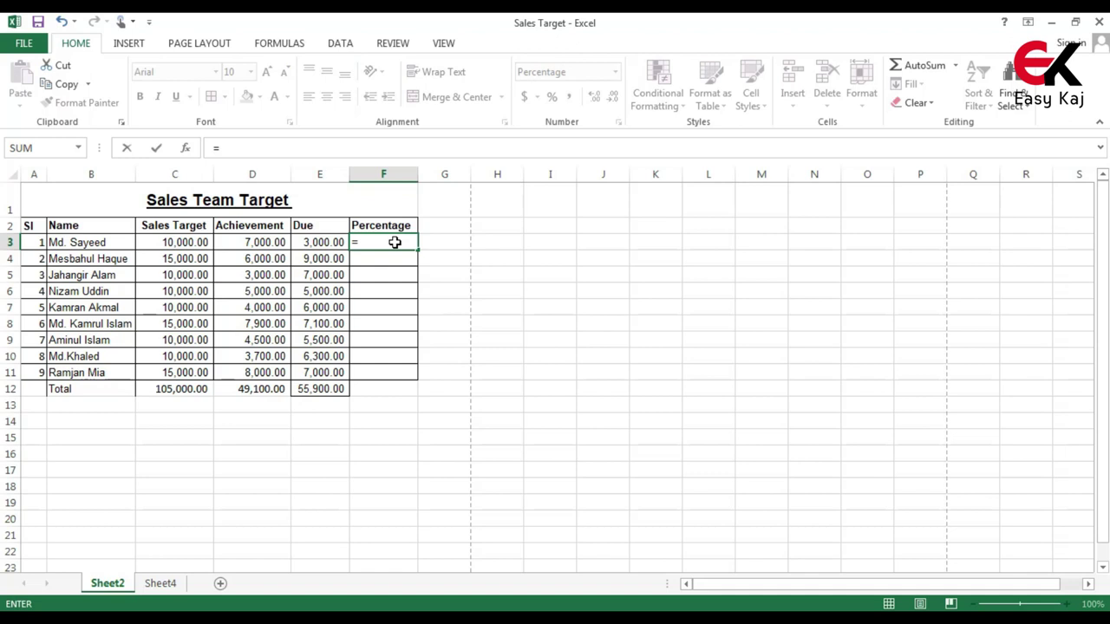
pyautogui.write('(')
pyautogui.click(237, 248)
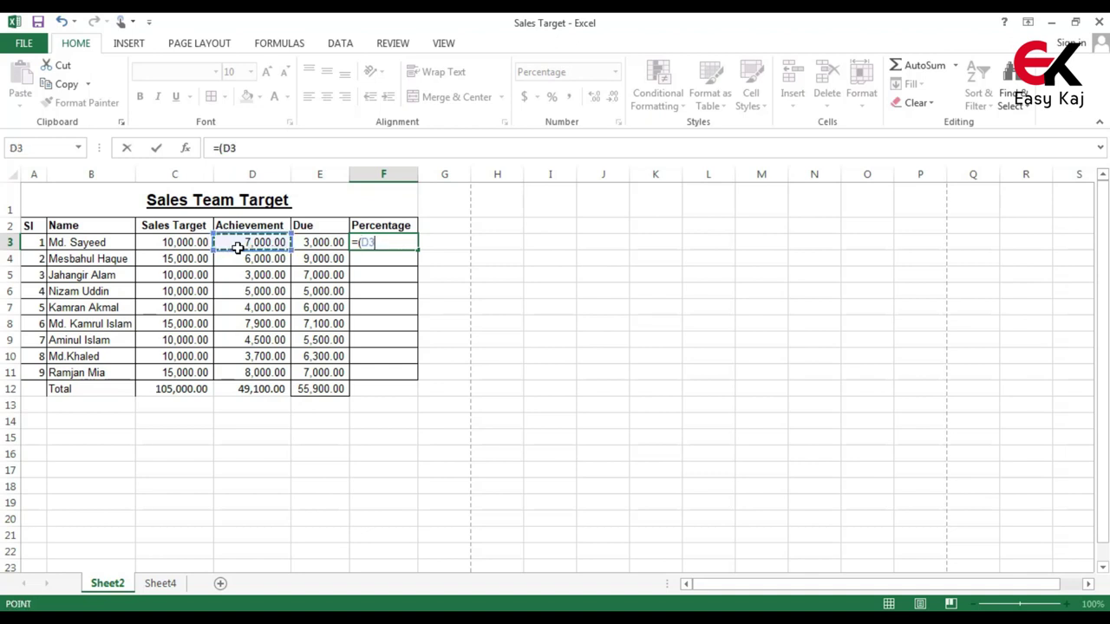
pyautogui.write('/')
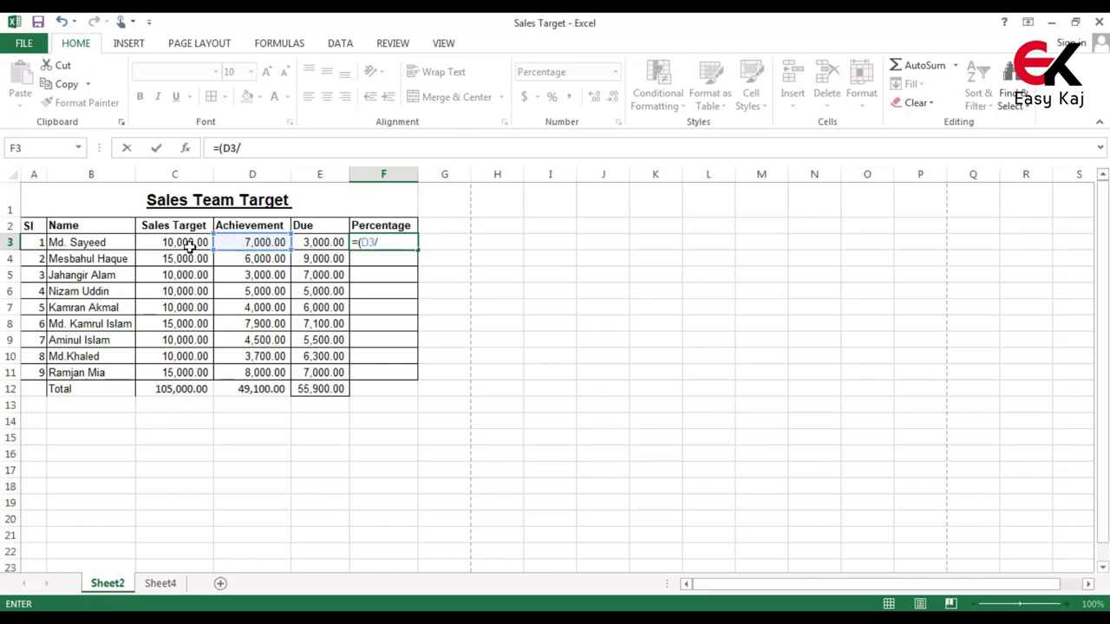
pyautogui.click(190, 247)
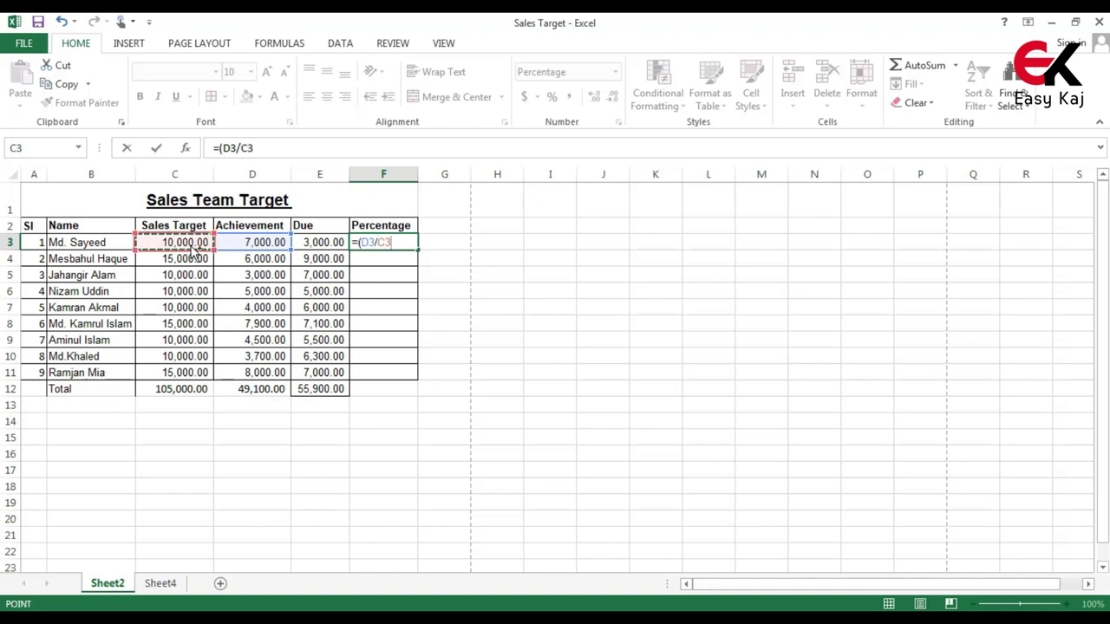
pyautogui.write(')')
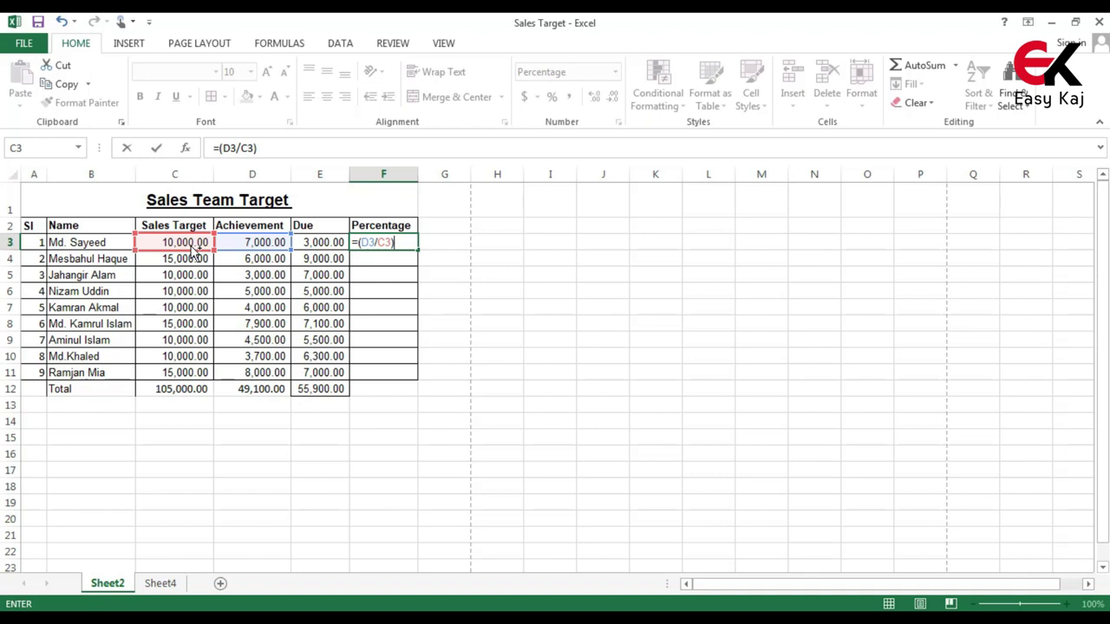
pyautogui.press('Return')
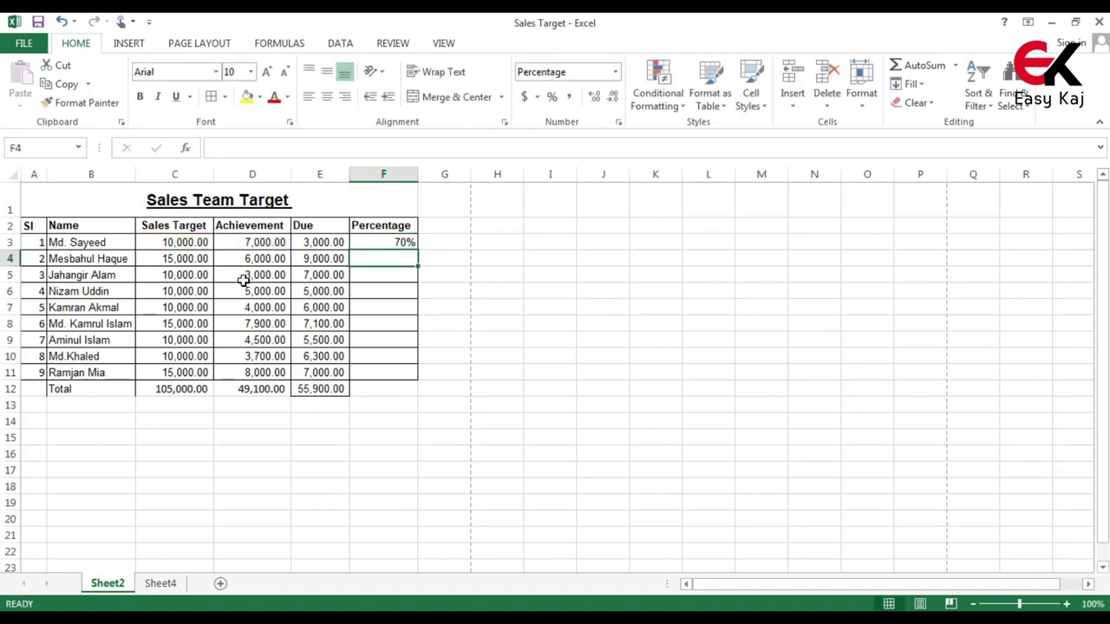
pyautogui.click(404, 242)
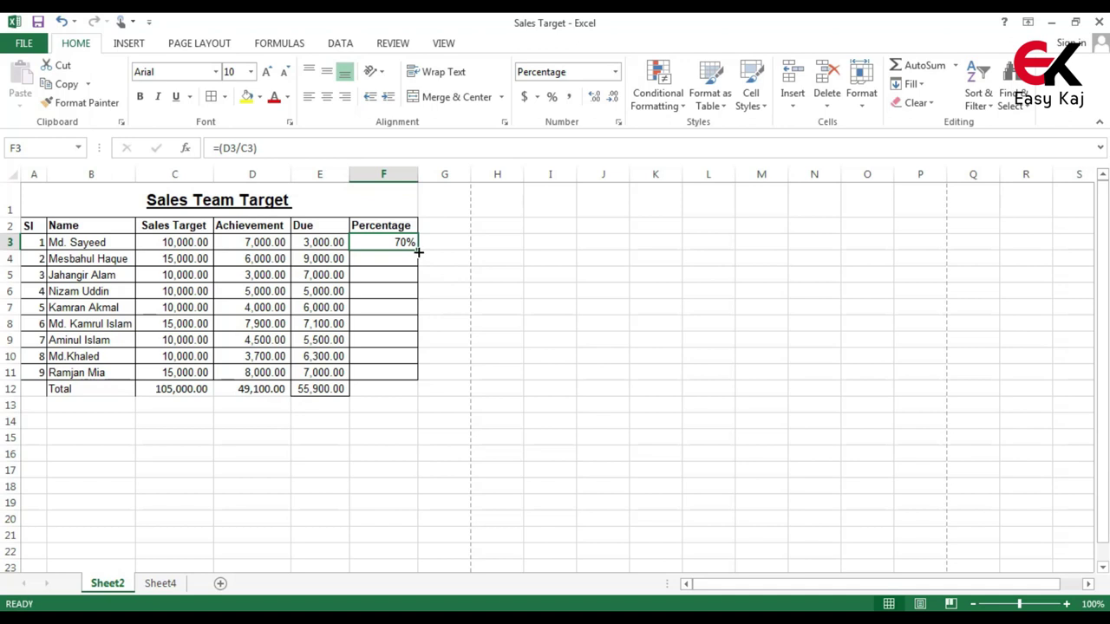
# Copy F3's percentage formula down through F12, giving 47% in the Total row
pyautogui.moveTo(418, 251); pyautogui.dragTo(405, 383)
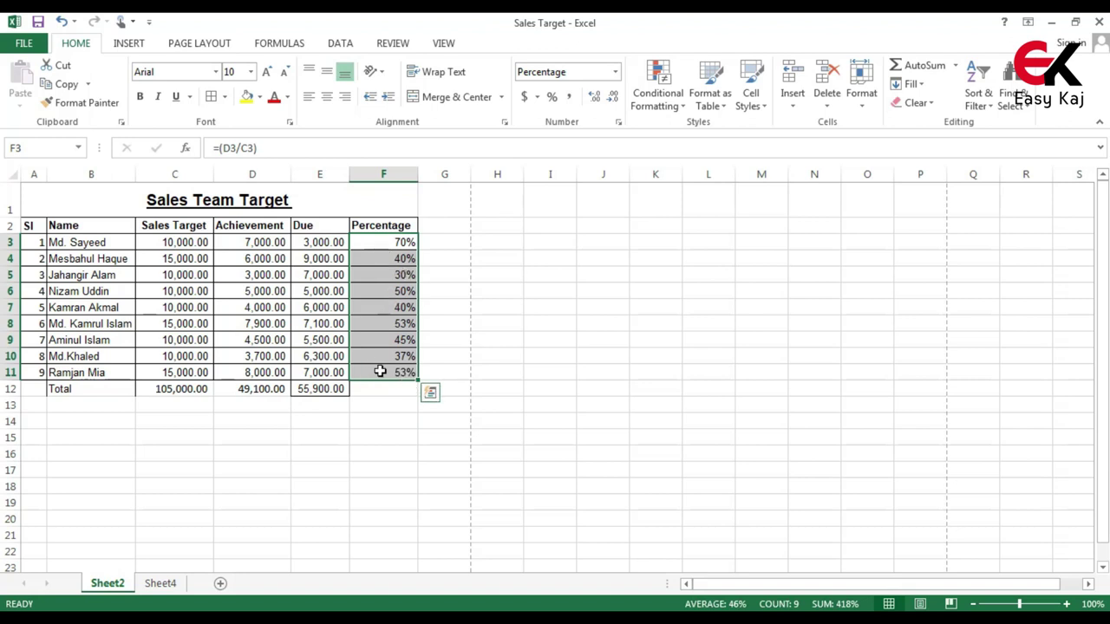
pyautogui.moveTo(418, 381); pyautogui.dragTo(420, 397)
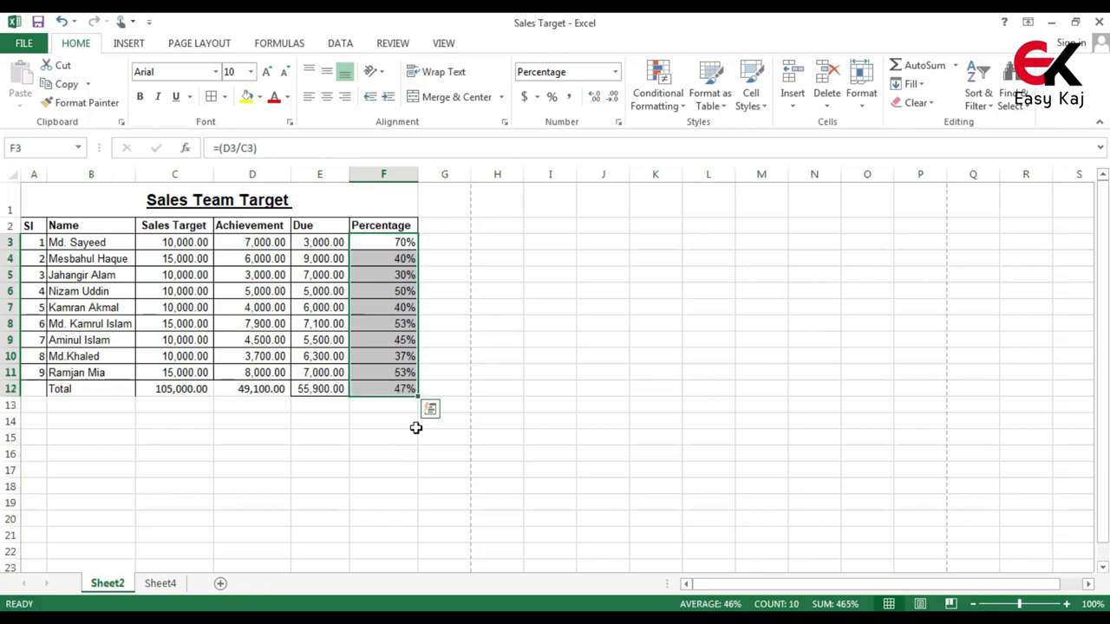
pyautogui.click(416, 423)
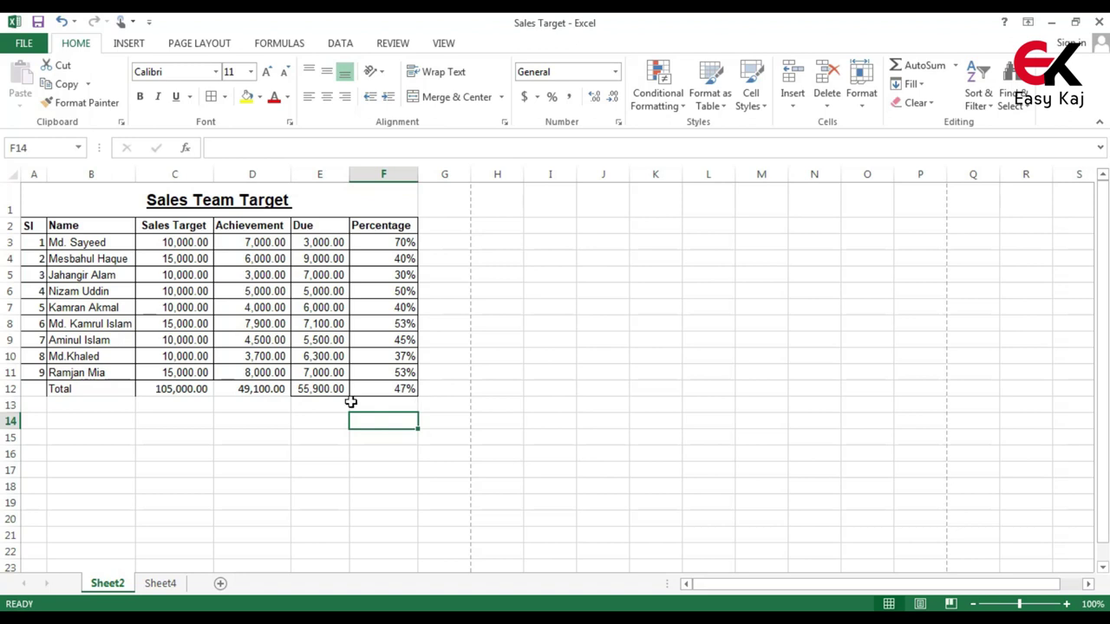
# Apply All Borders to the Total row A12:F12
pyautogui.click(31, 390)
pyautogui.moveTo(31, 390); pyautogui.dragTo(371, 389)
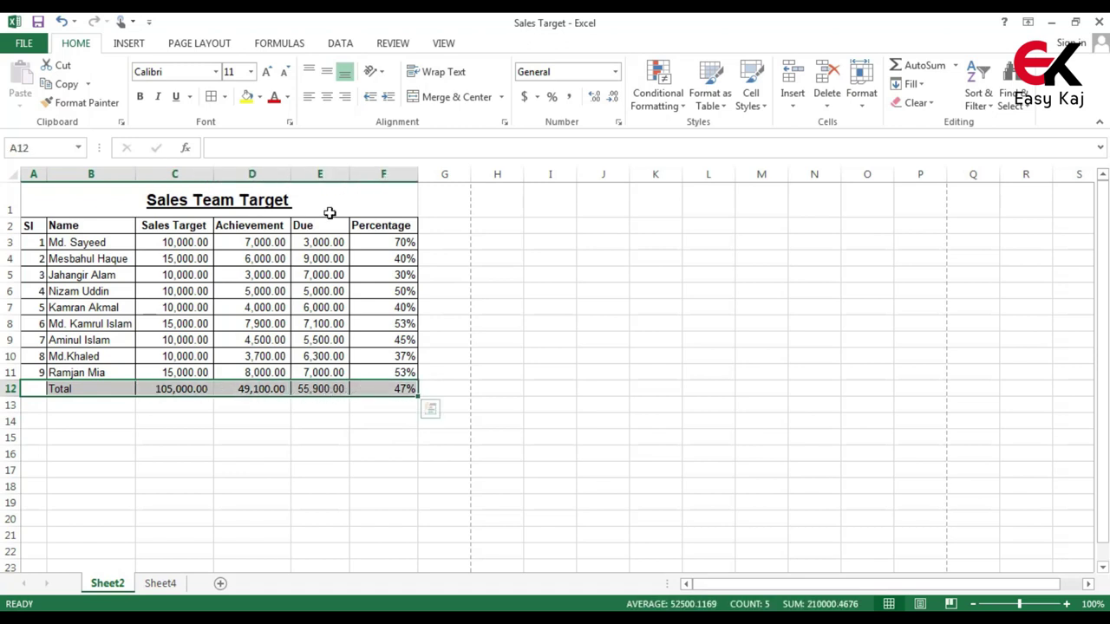
pyautogui.click(225, 99)
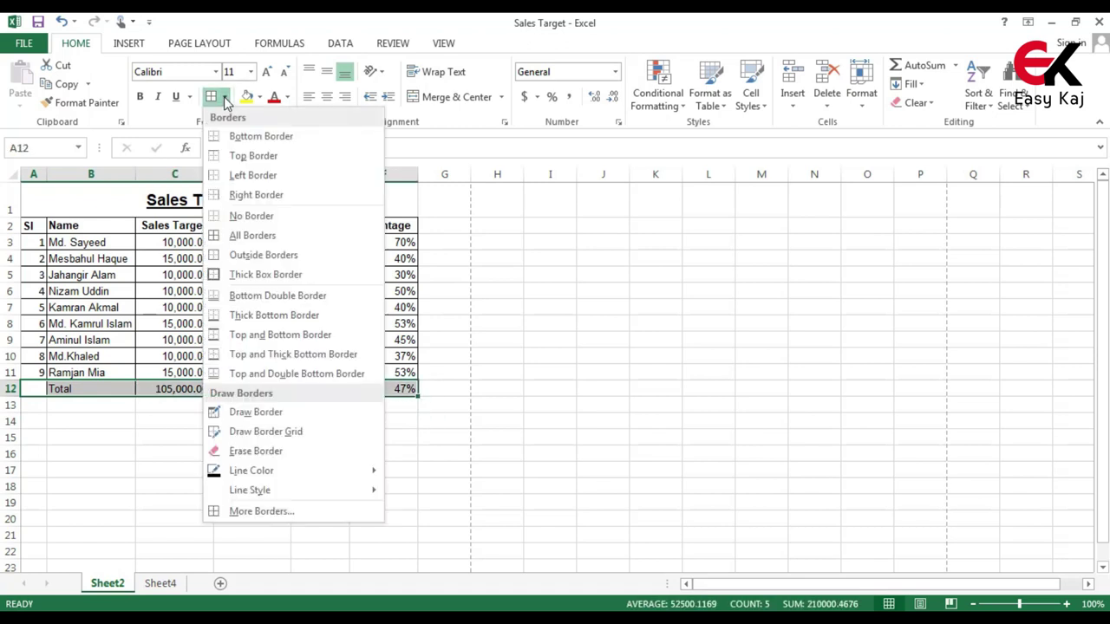
pyautogui.click(235, 242)
pyautogui.click(304, 451)
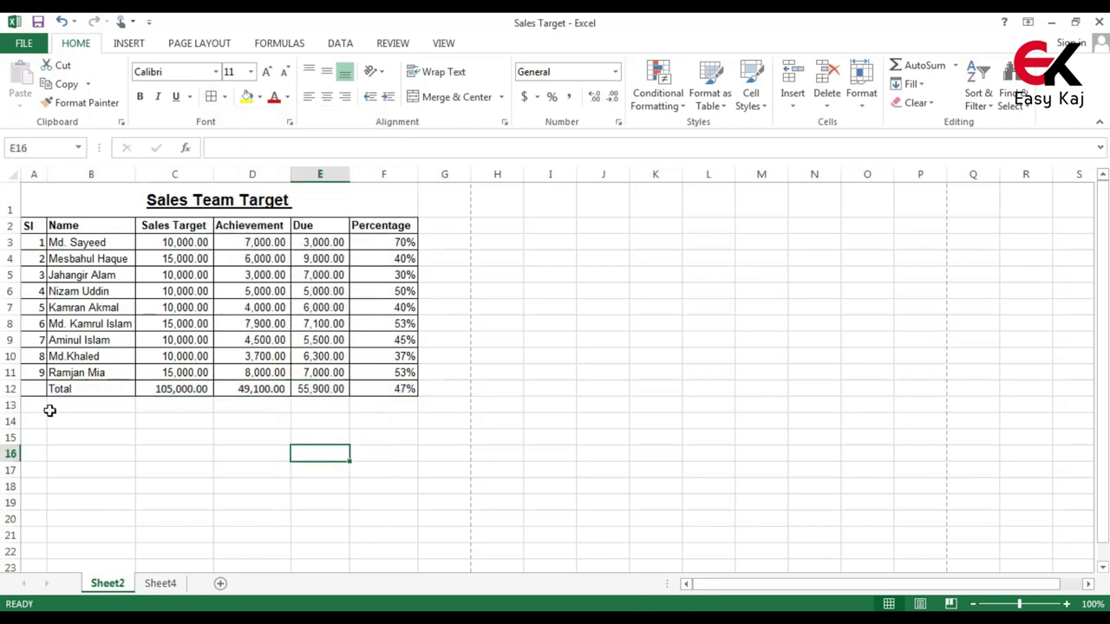
# Make Total row cells B12:F12 bold
pyautogui.moveTo(57, 389); pyautogui.dragTo(389, 387)
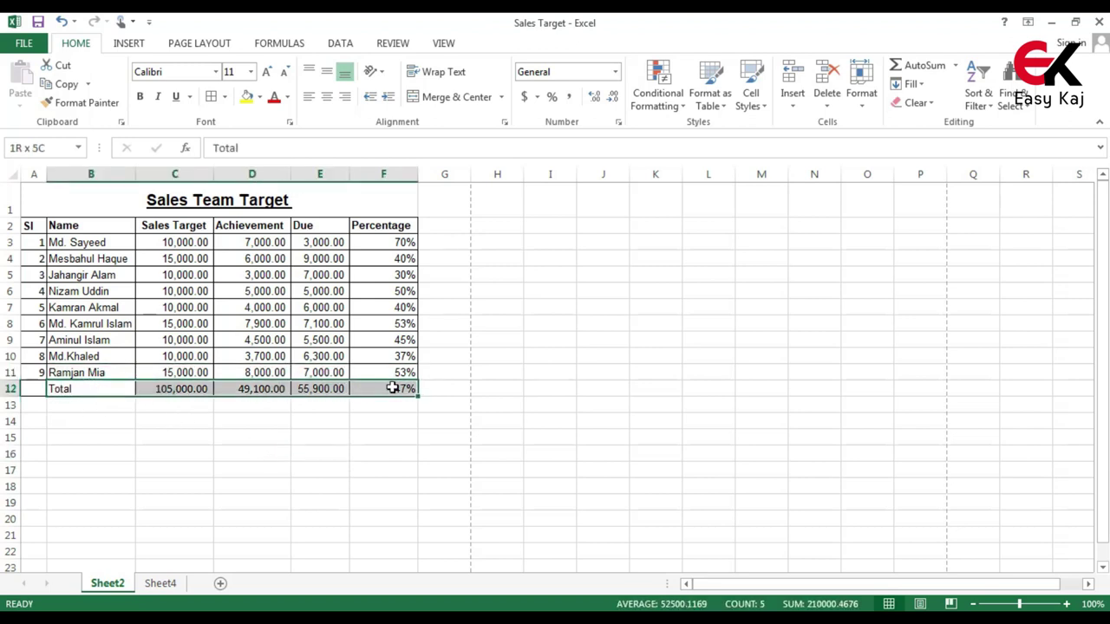
pyautogui.click(139, 97)
pyautogui.click(294, 468)
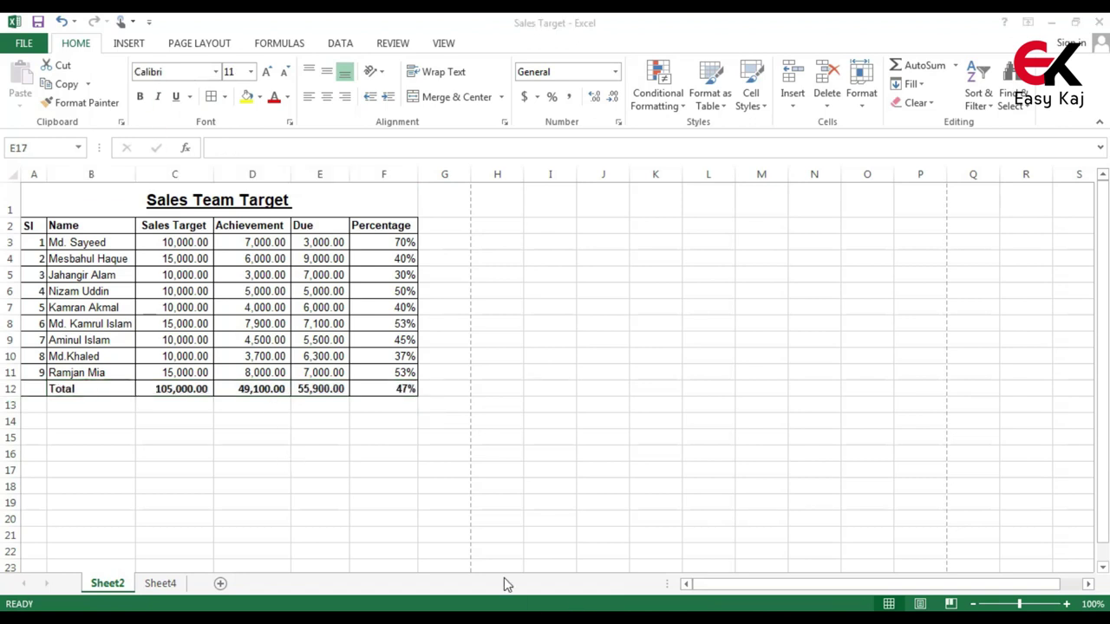
pyautogui.click(176, 243)
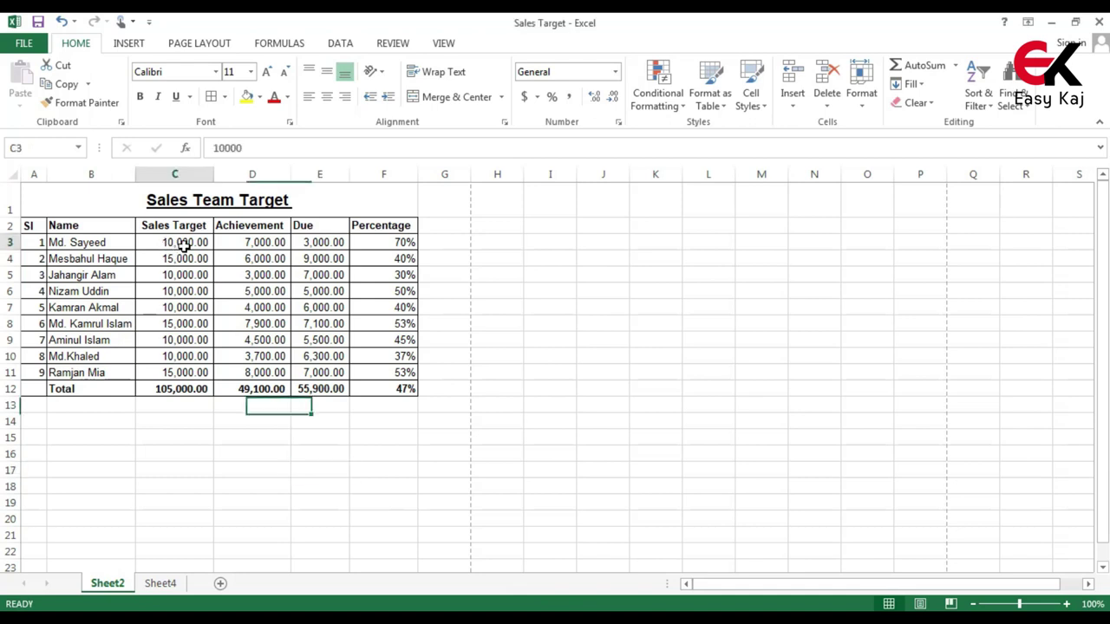
pyautogui.click(239, 243)
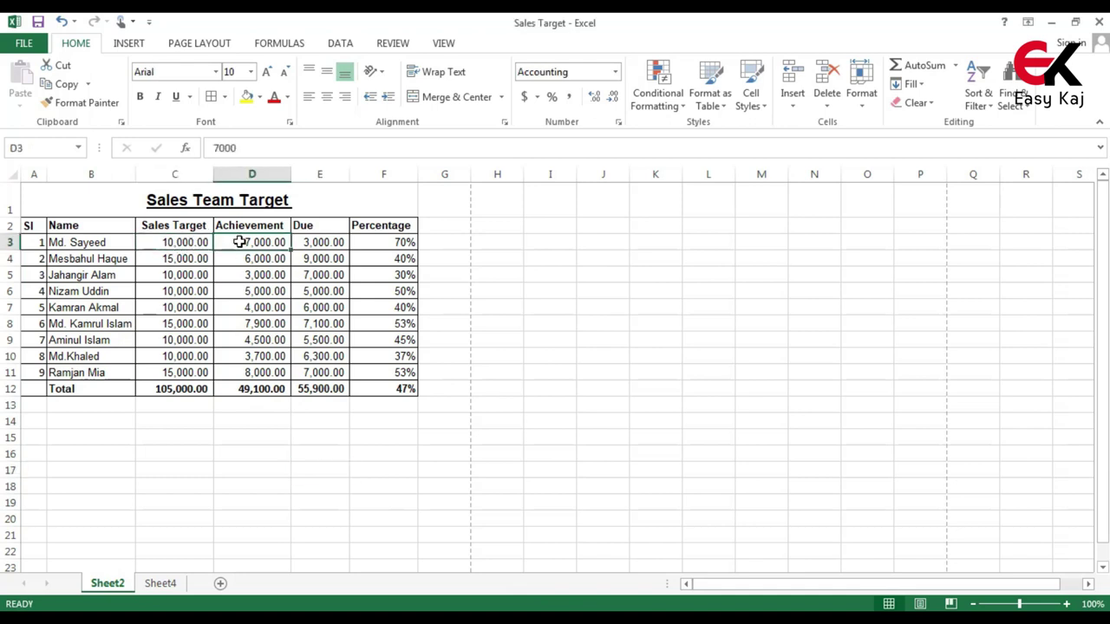
pyautogui.click(339, 243)
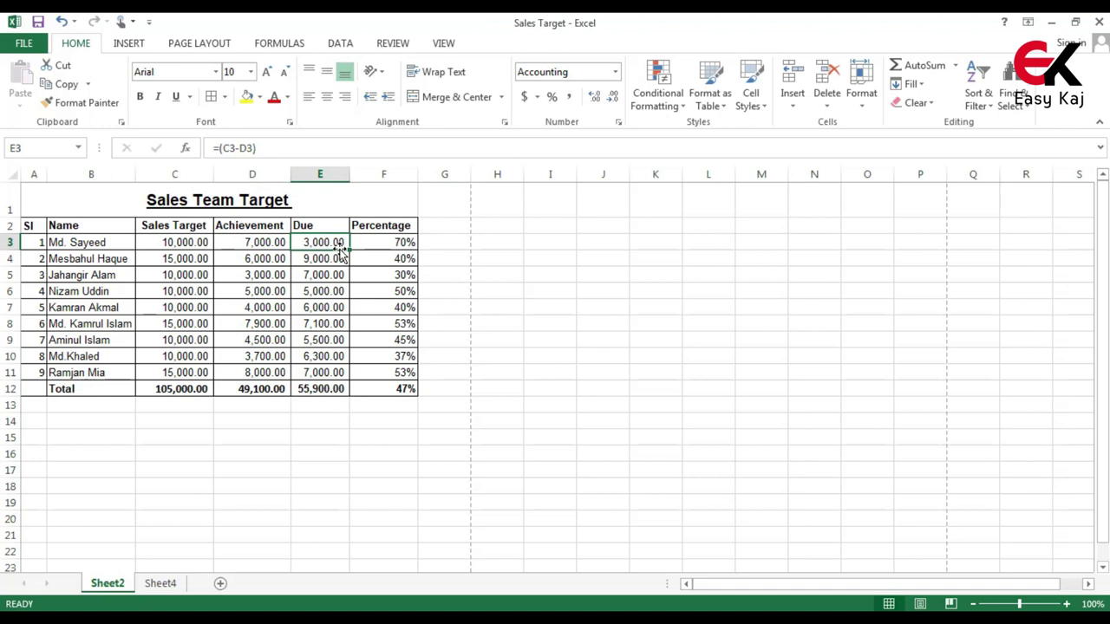
pyautogui.click(260, 246)
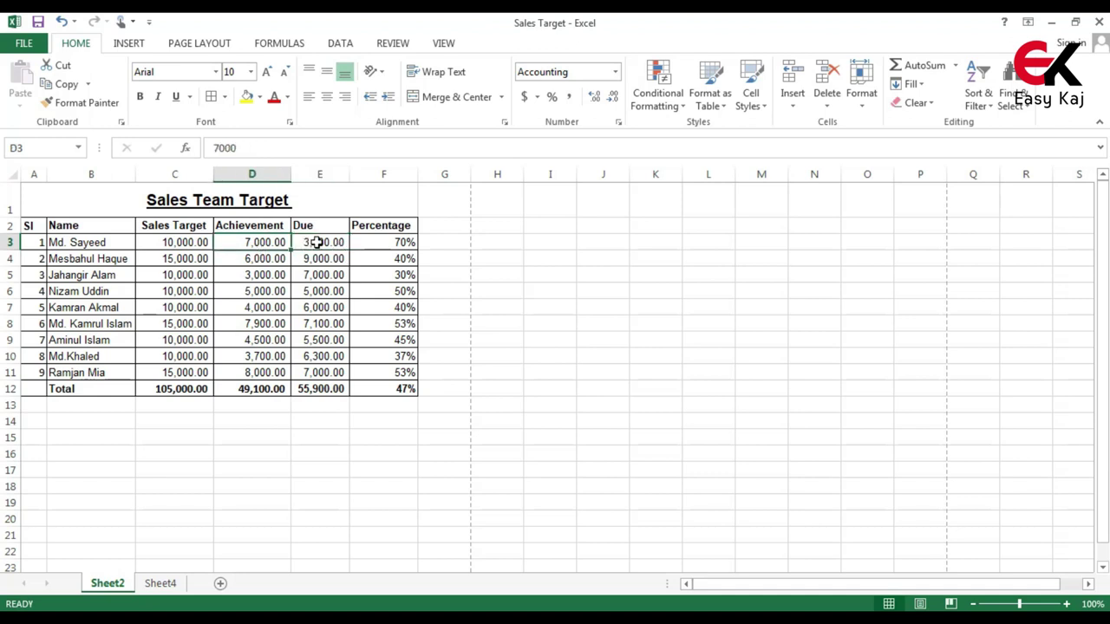
pyautogui.click(318, 242)
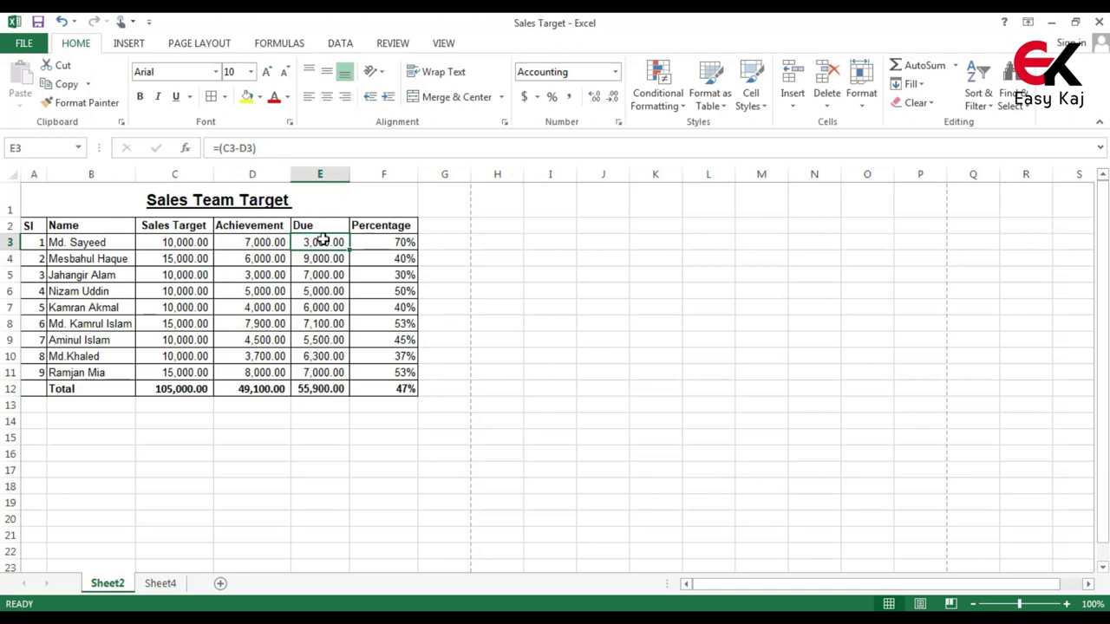
pyautogui.press('Right')
pyautogui.press('Down')
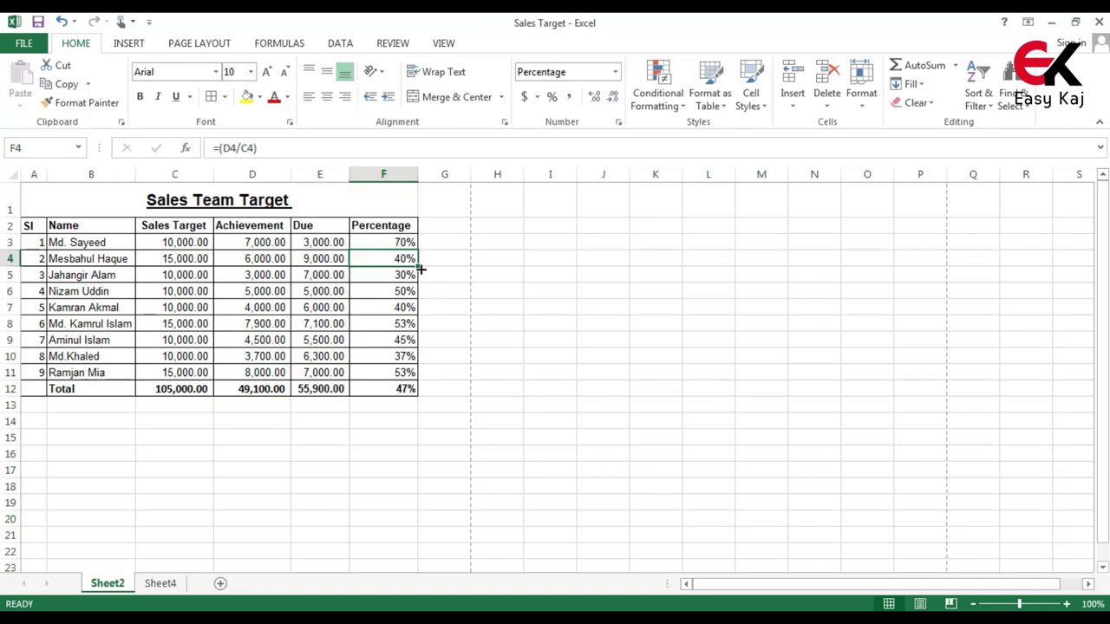
pyautogui.click(281, 262)
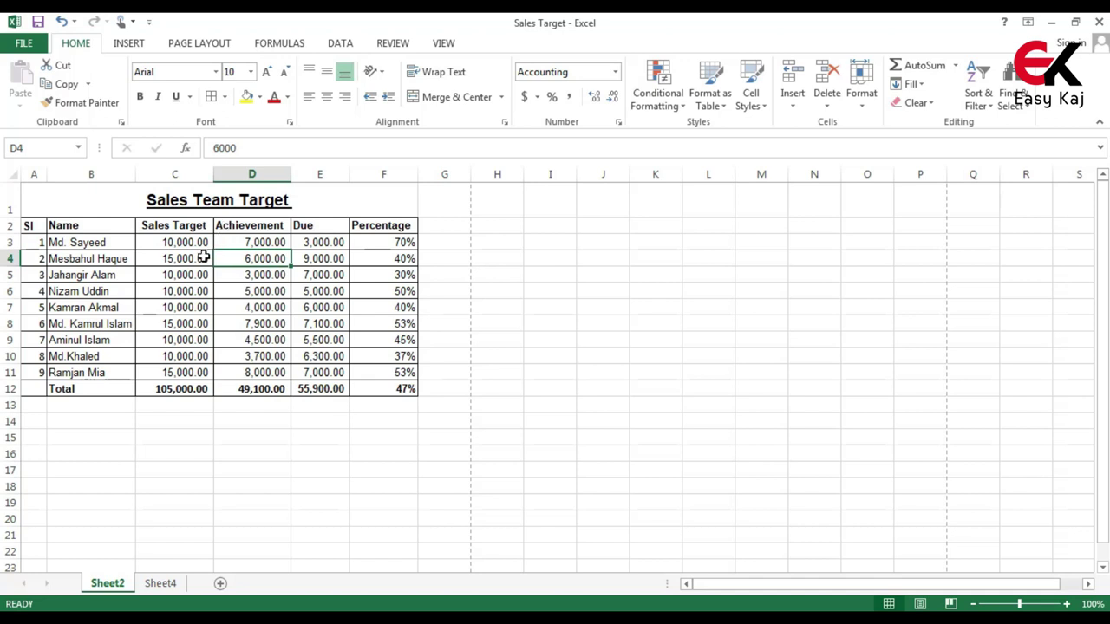
pyautogui.click(202, 261)
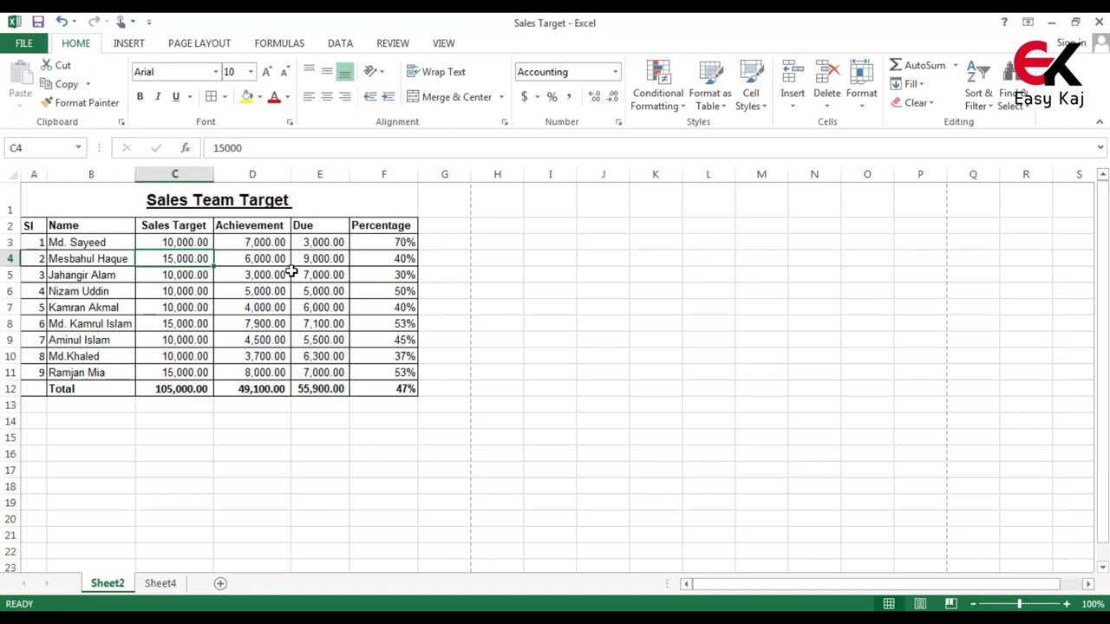
pyautogui.click(379, 263)
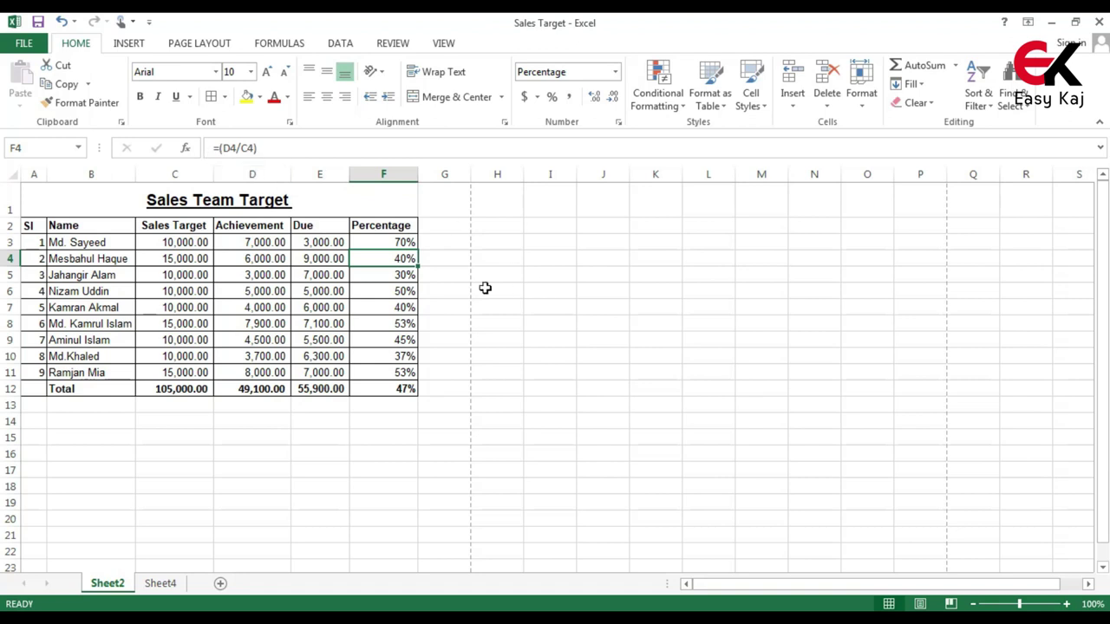
pyautogui.moveTo(391, 242); pyautogui.dragTo(411, 391)
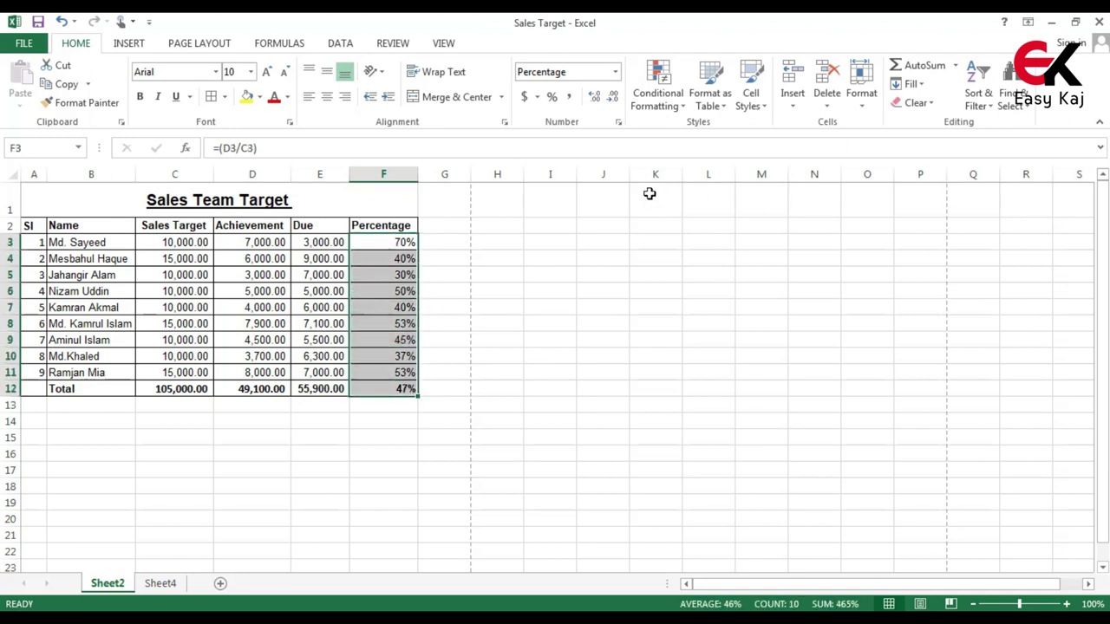
pyautogui.click(551, 99)
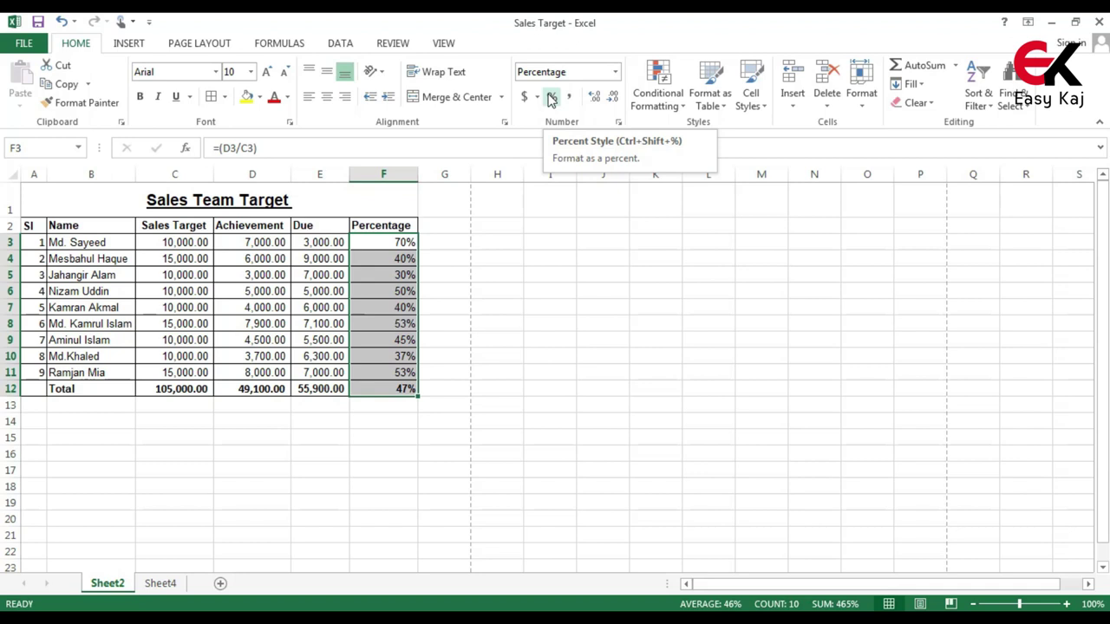
pyautogui.click(552, 100)
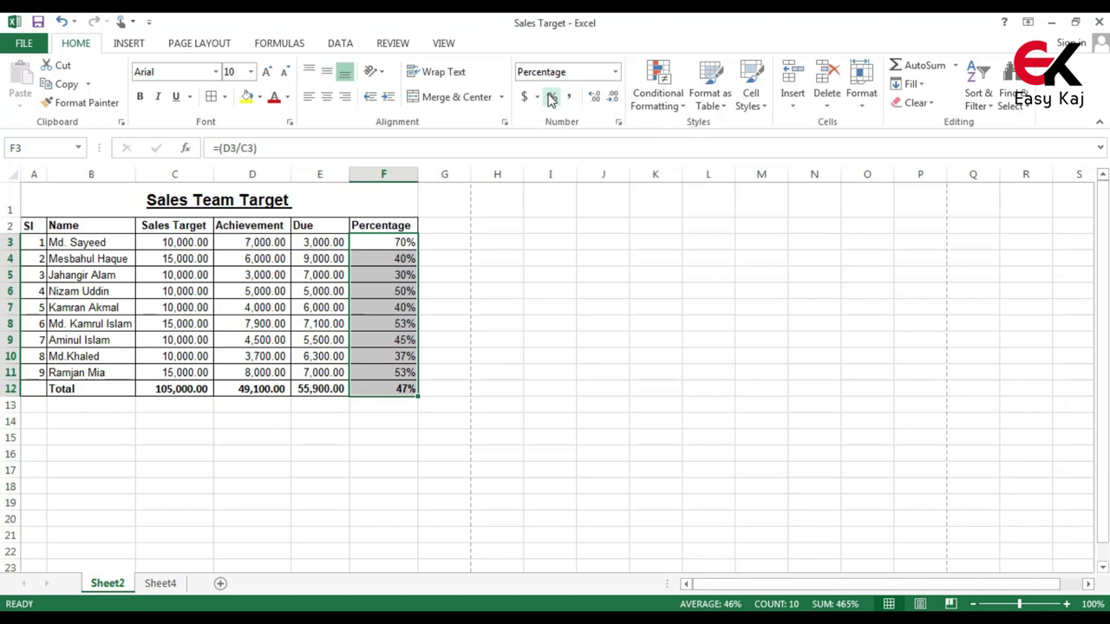